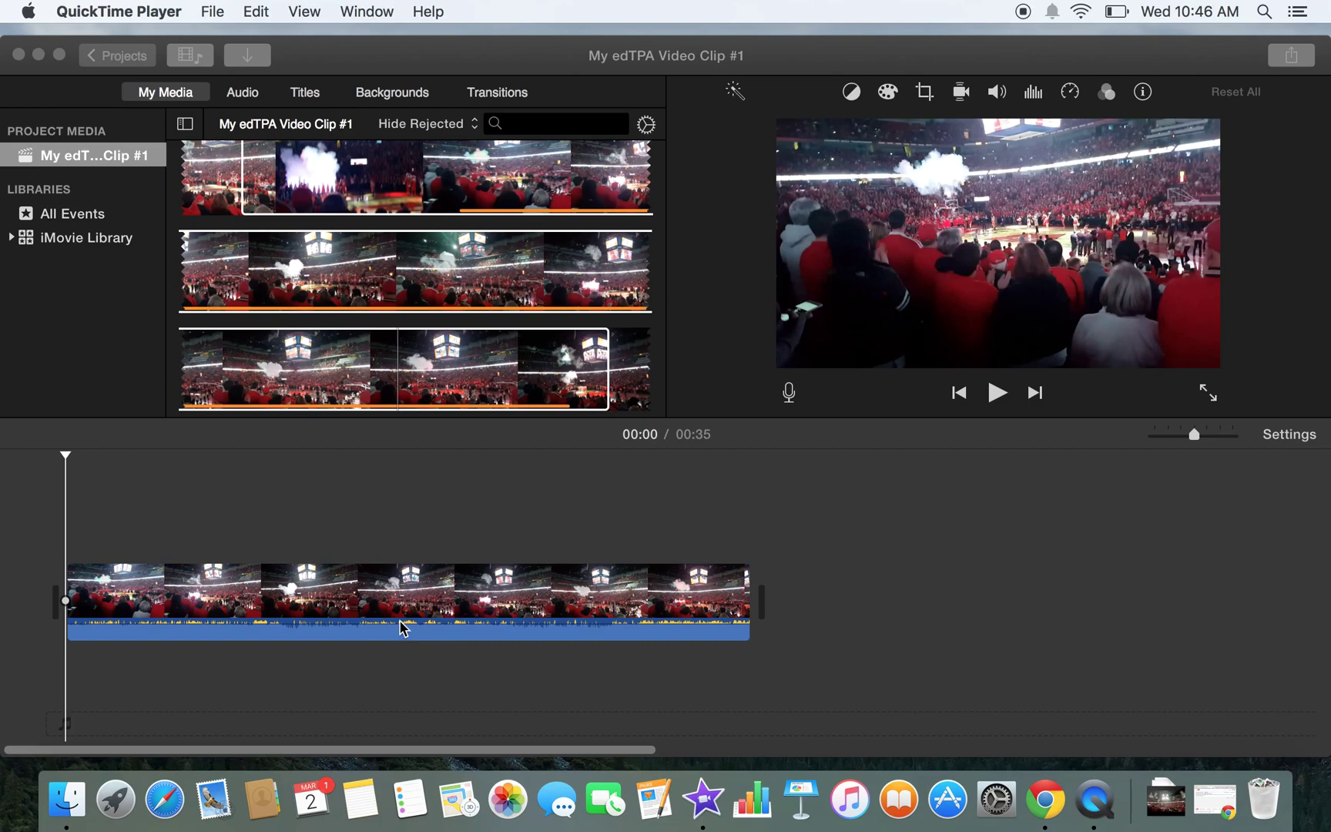
- Bring iMovie's My edTPA Video Clip #1 project timeline to the front over QuickTime Player
left_click(401, 628)
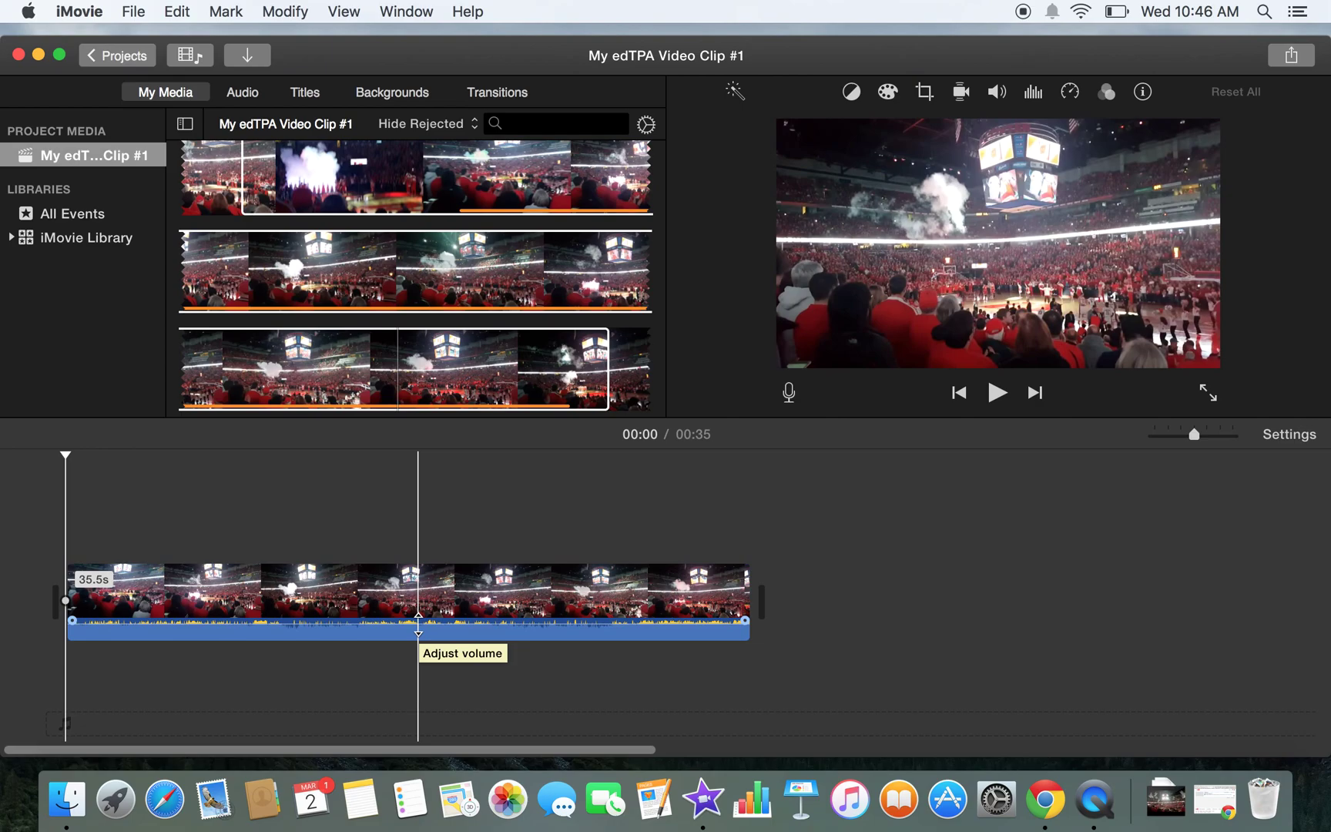
- Select the arena clip and drag its volume line up to 400%
left_click(418, 626)
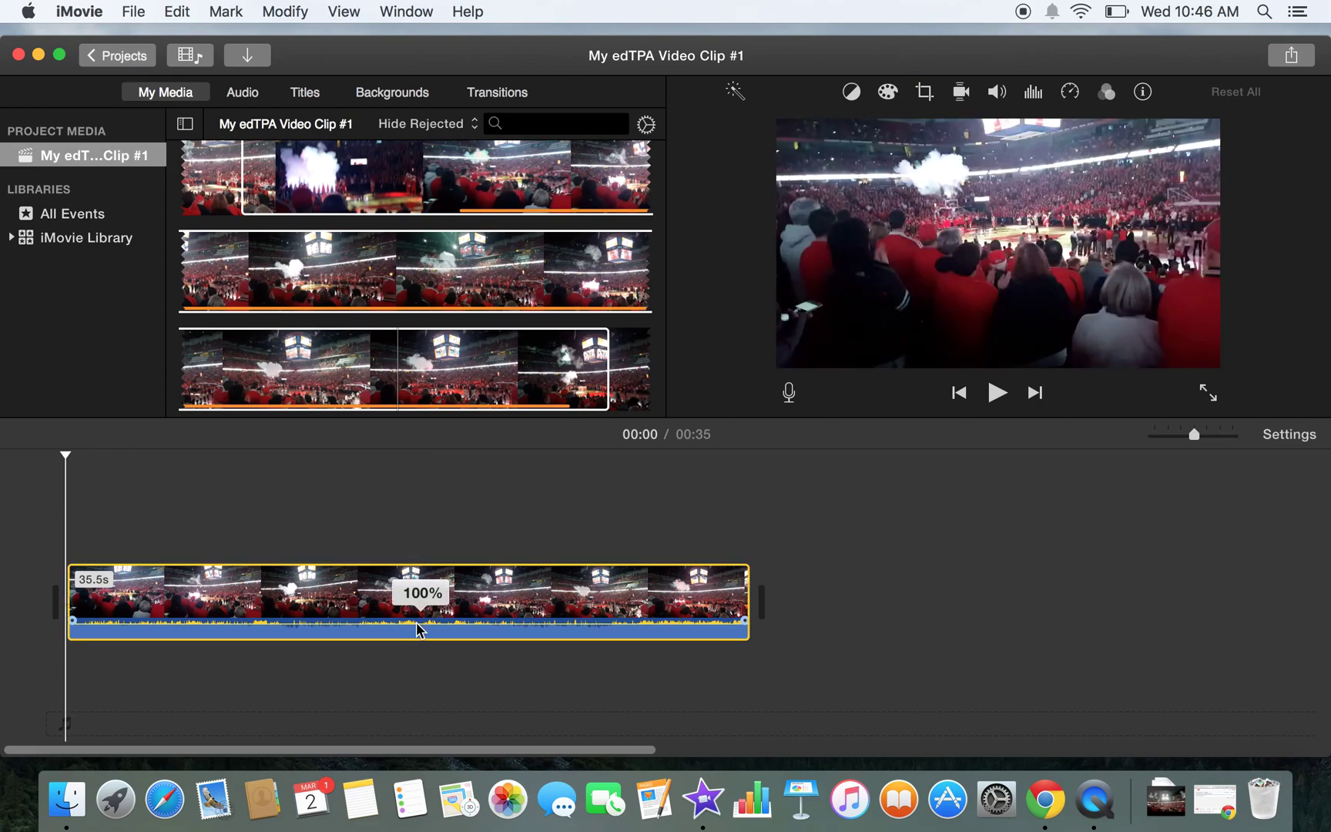
mouse_move(418, 629)
left_mouse_down()
mouse_move(426, 645)
mouse_move(436, 623)
left_mouse_up()
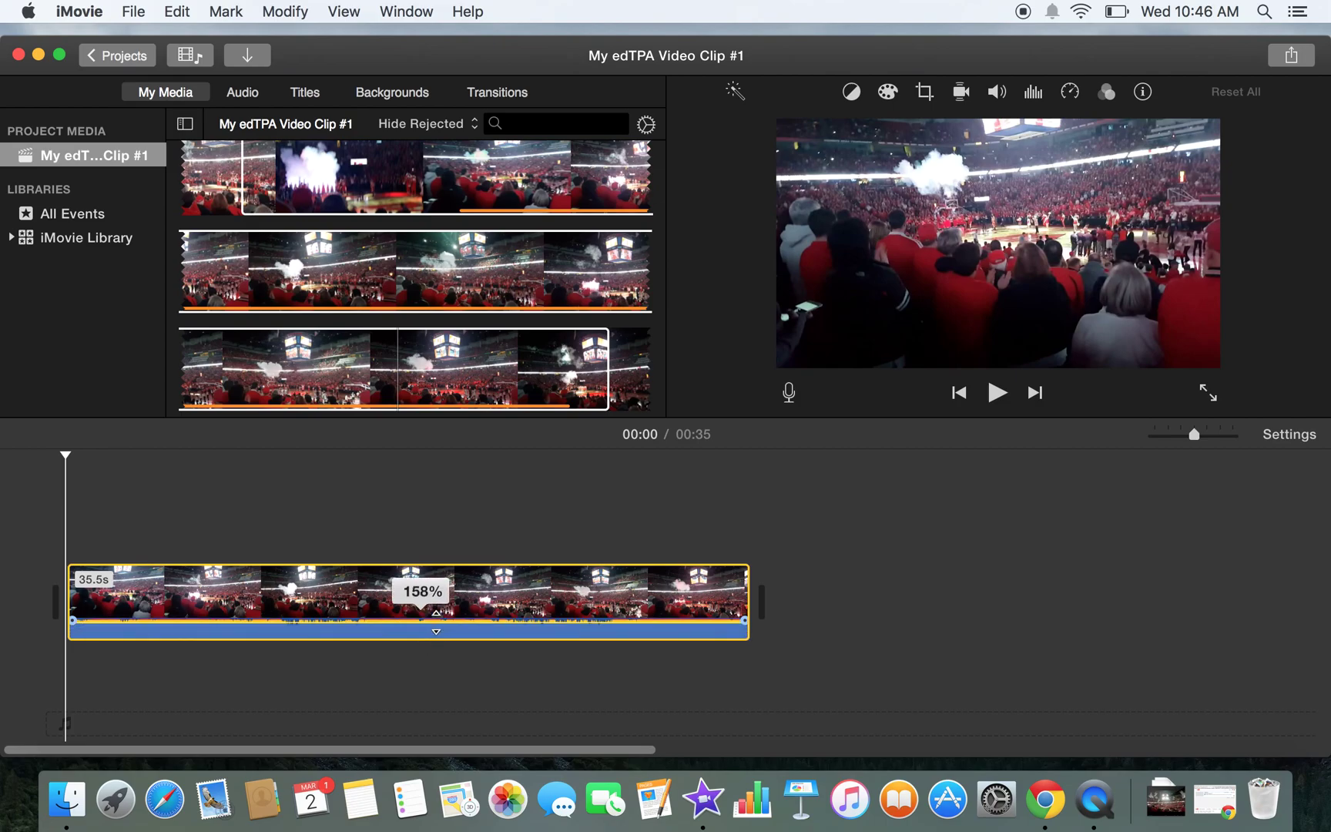
left_click_drag(436, 620, 459, 584)
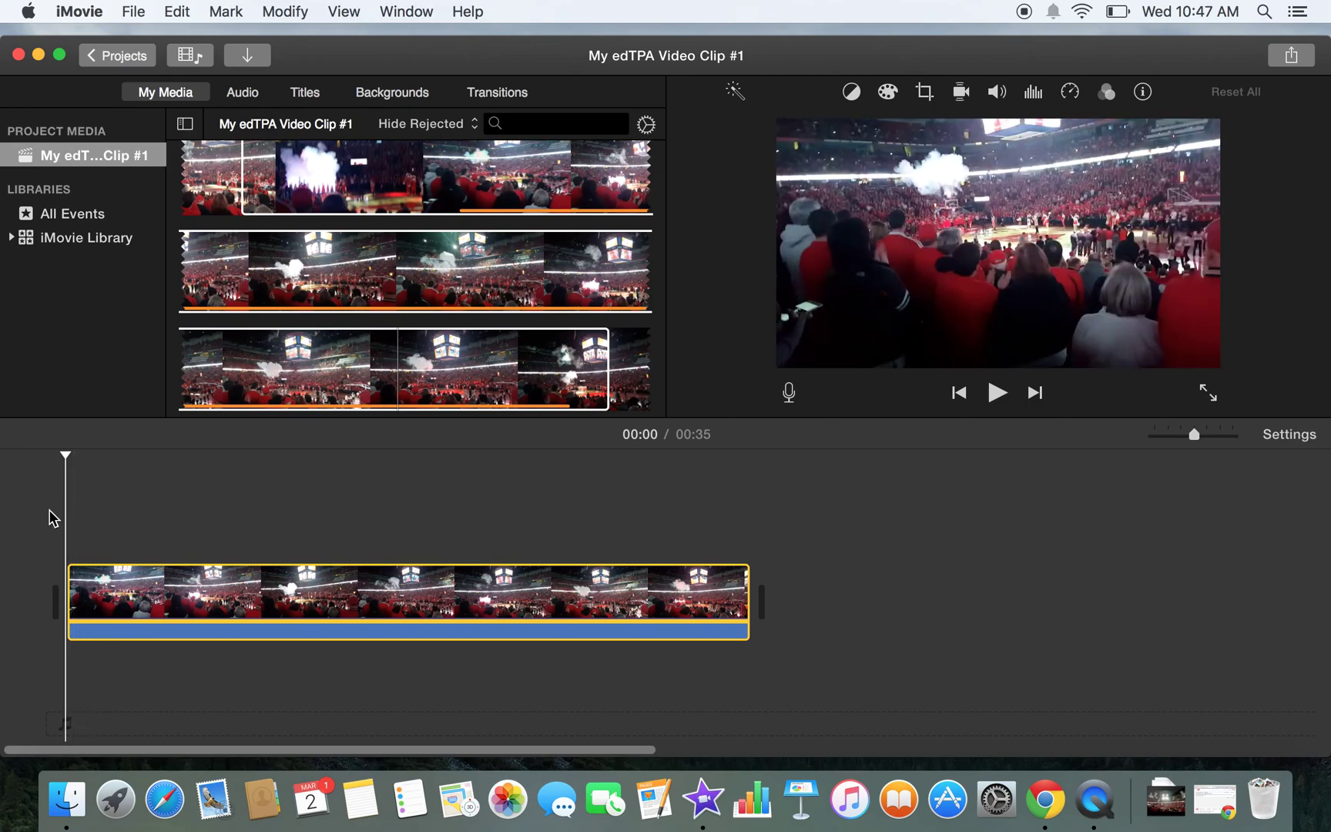
- Place the playhead at the 00:14 mark in the boosted arena clip
left_click(342, 573)
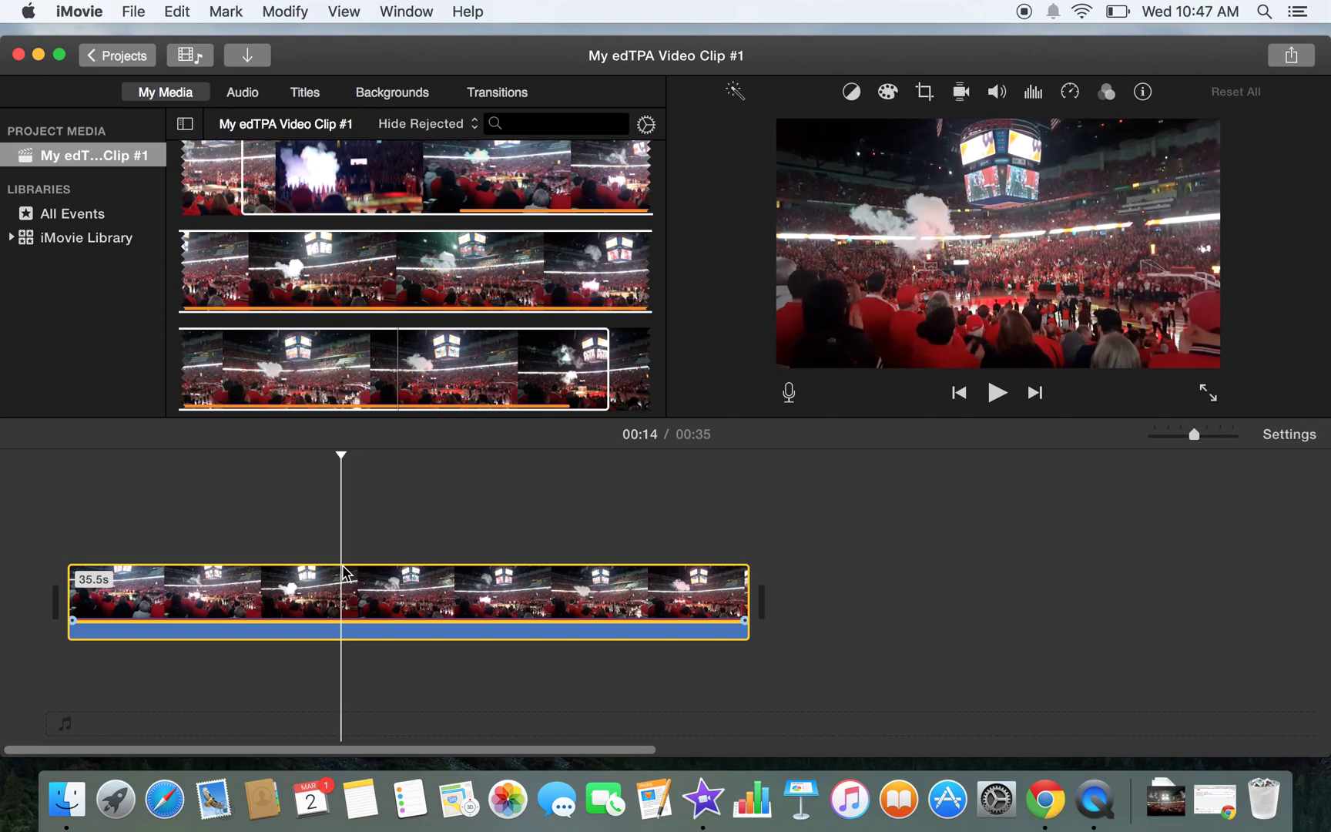
left_click(294, 320)
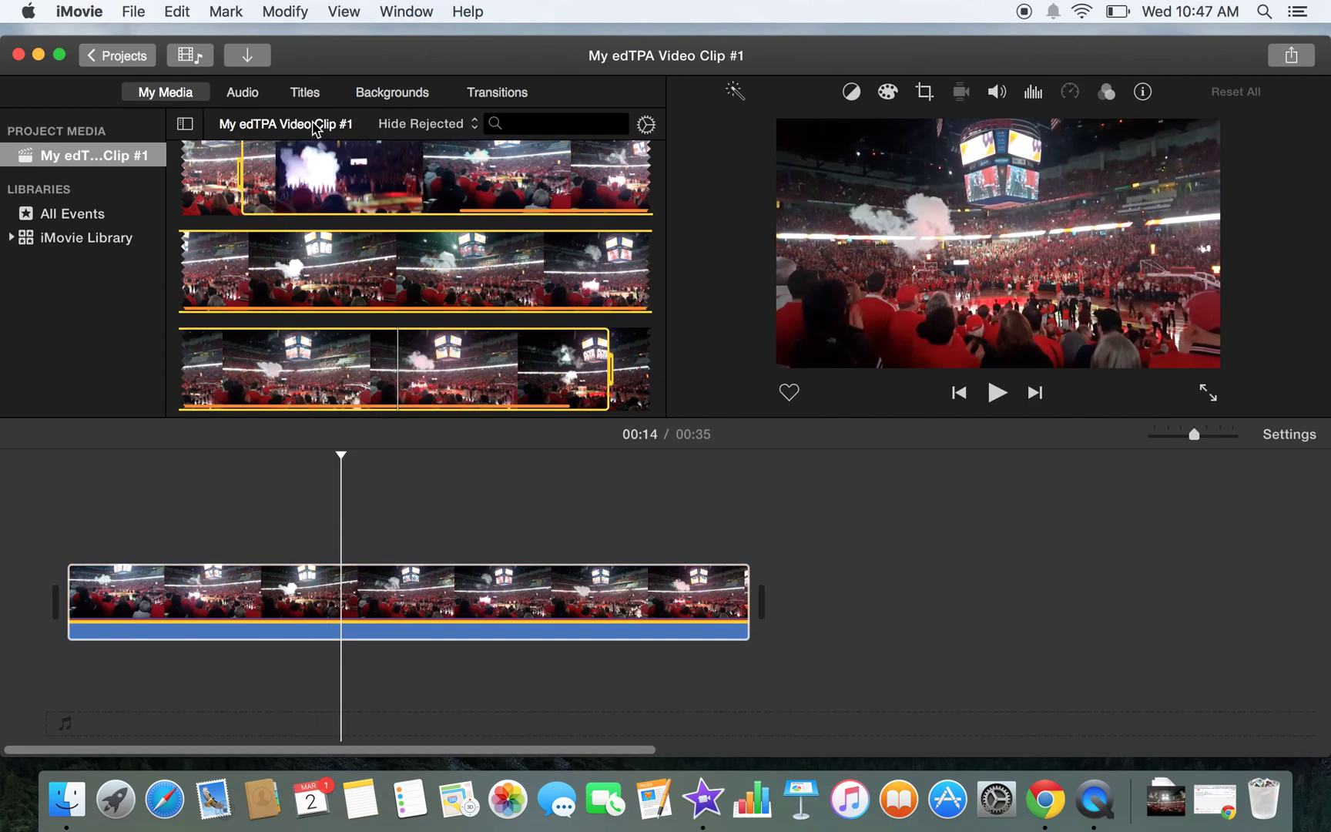
- Switch the browser to title templates and choose the Lower Third style after previewing Clouds
left_click(351, 520)
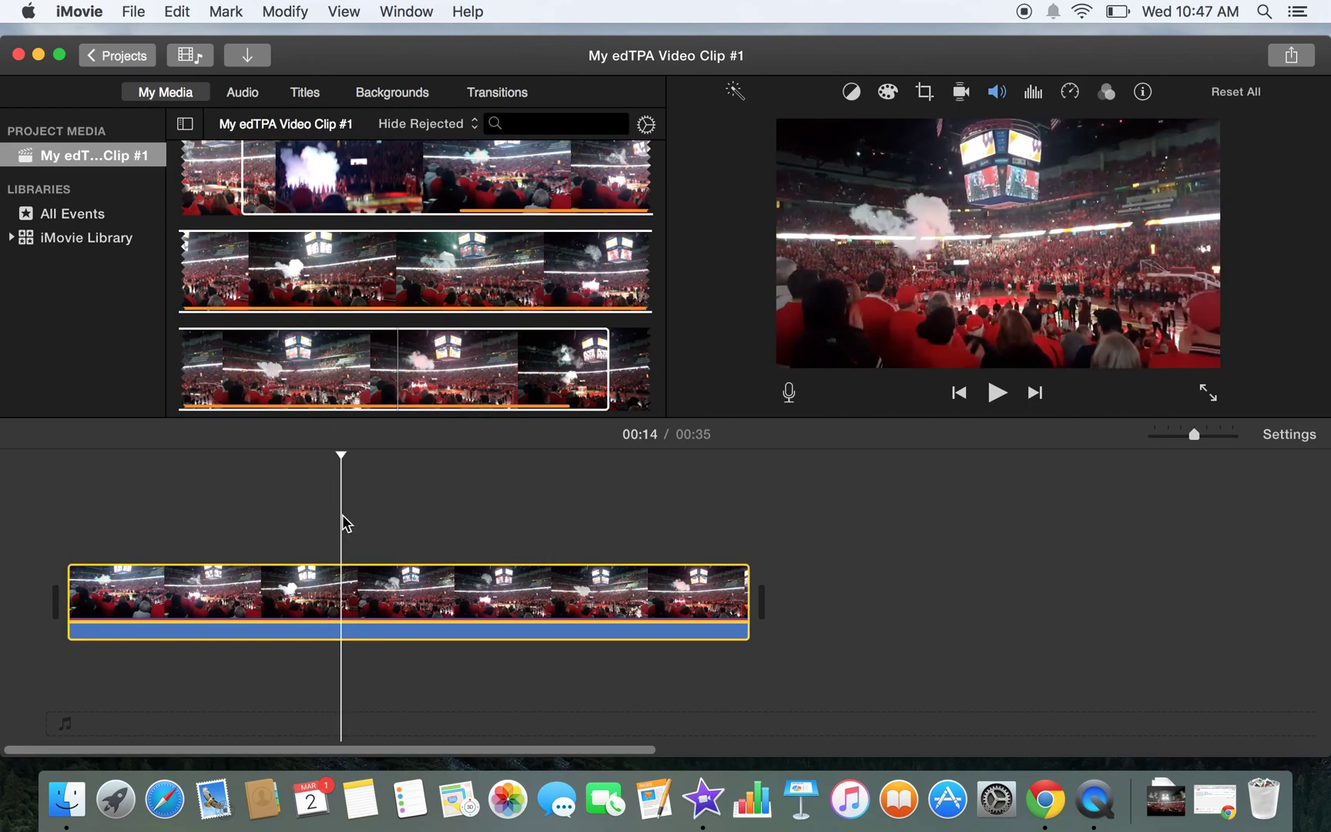
left_click(307, 93)
scroll(362, 274, "down", 2)
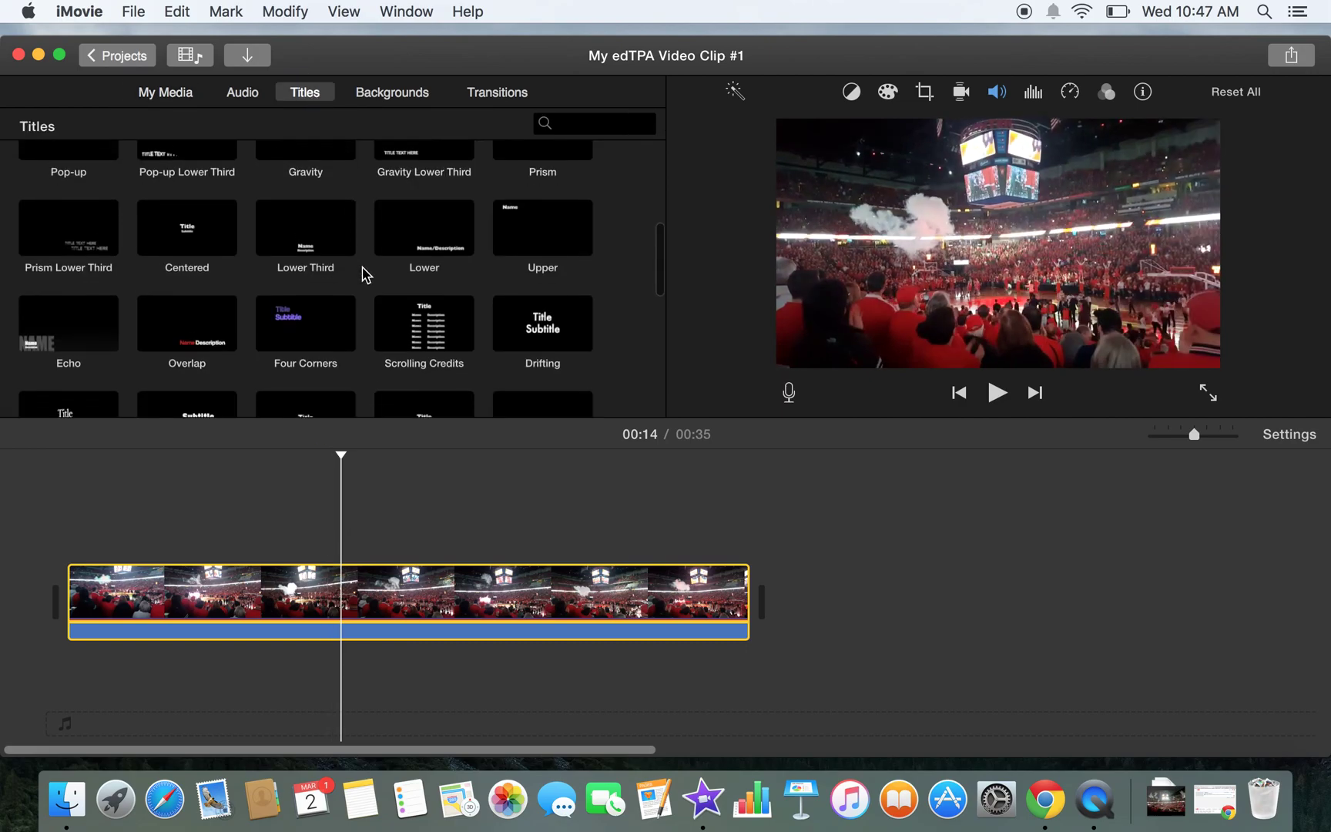
scroll(362, 274, "down", 6)
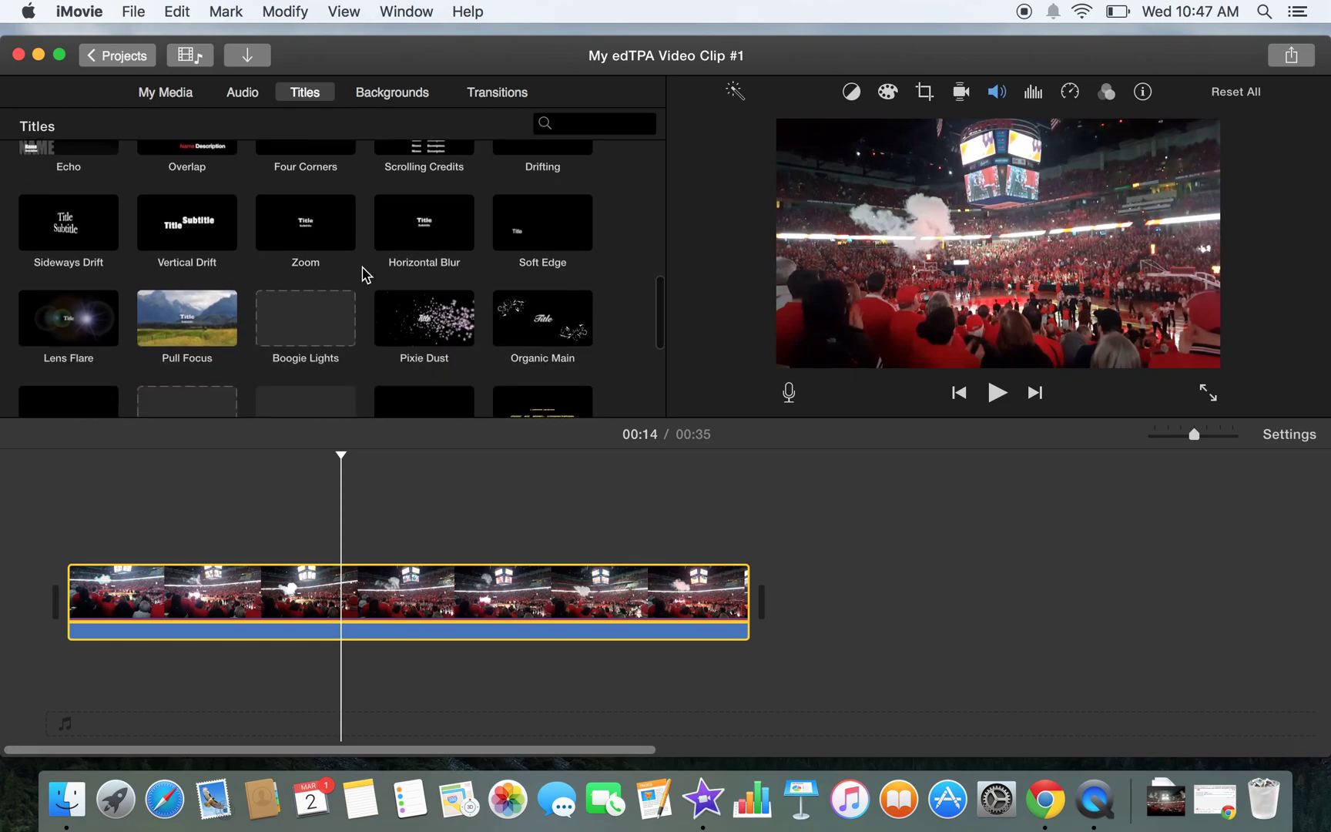
scroll(366, 275, "down", 5)
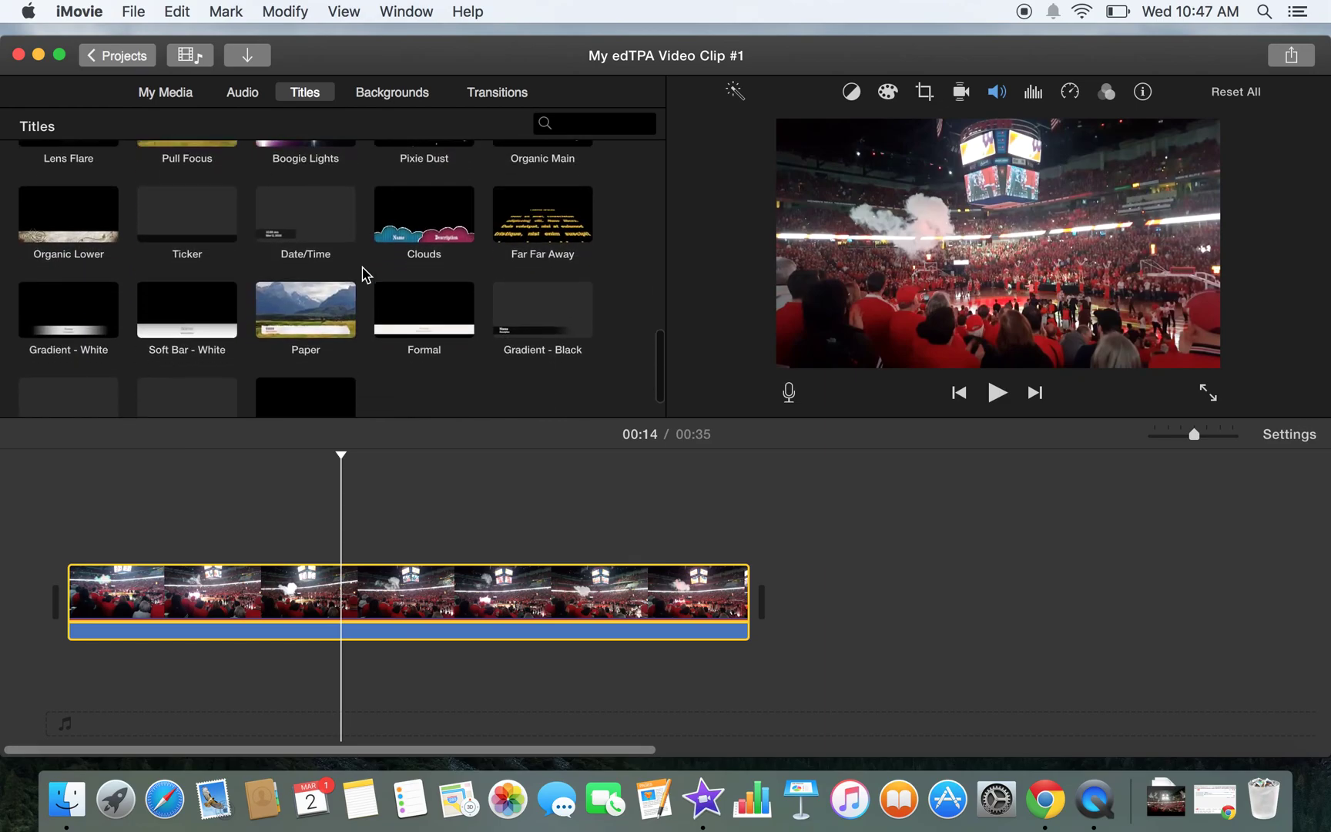
left_click(422, 196)
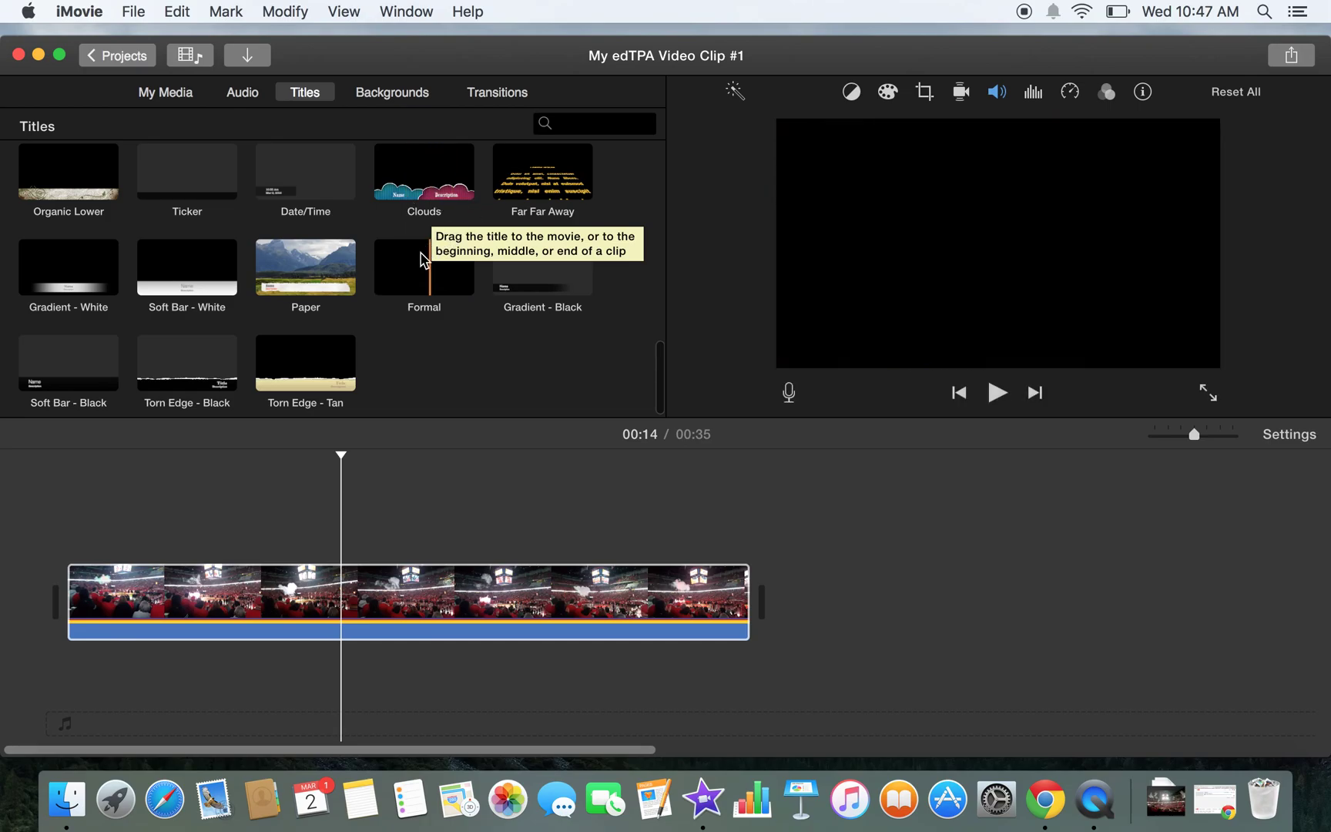
scroll(416, 262, "up", 3)
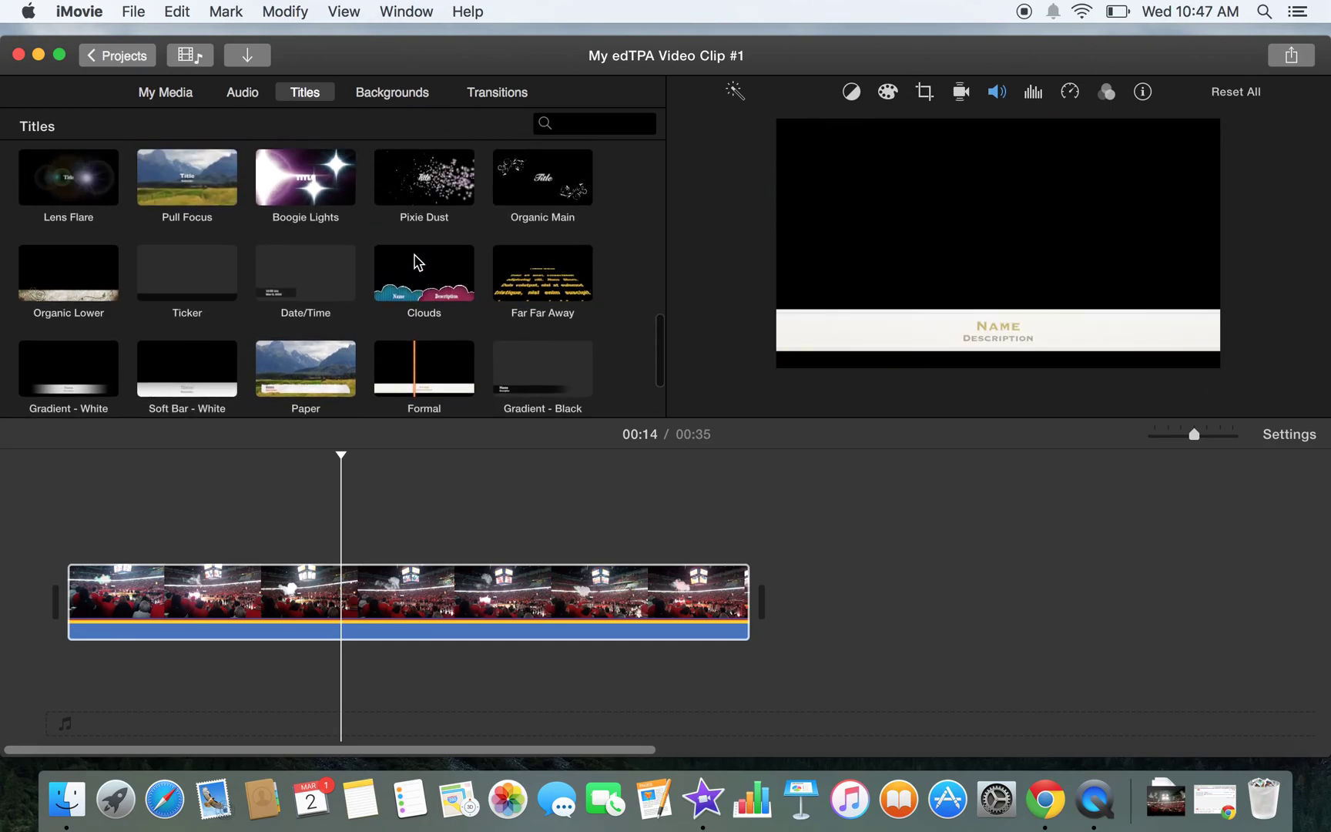
scroll(416, 262, "up", 6)
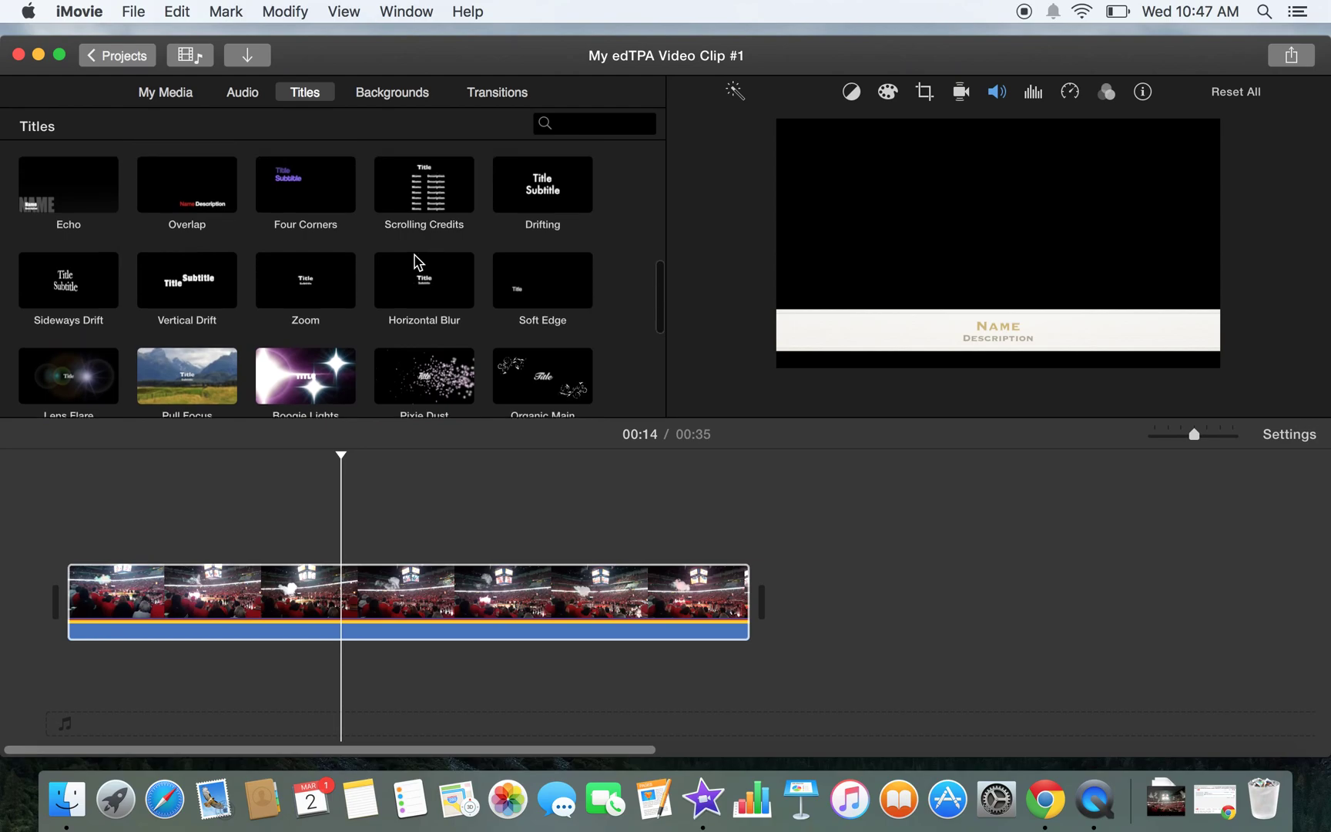
scroll(417, 262, "up", 3)
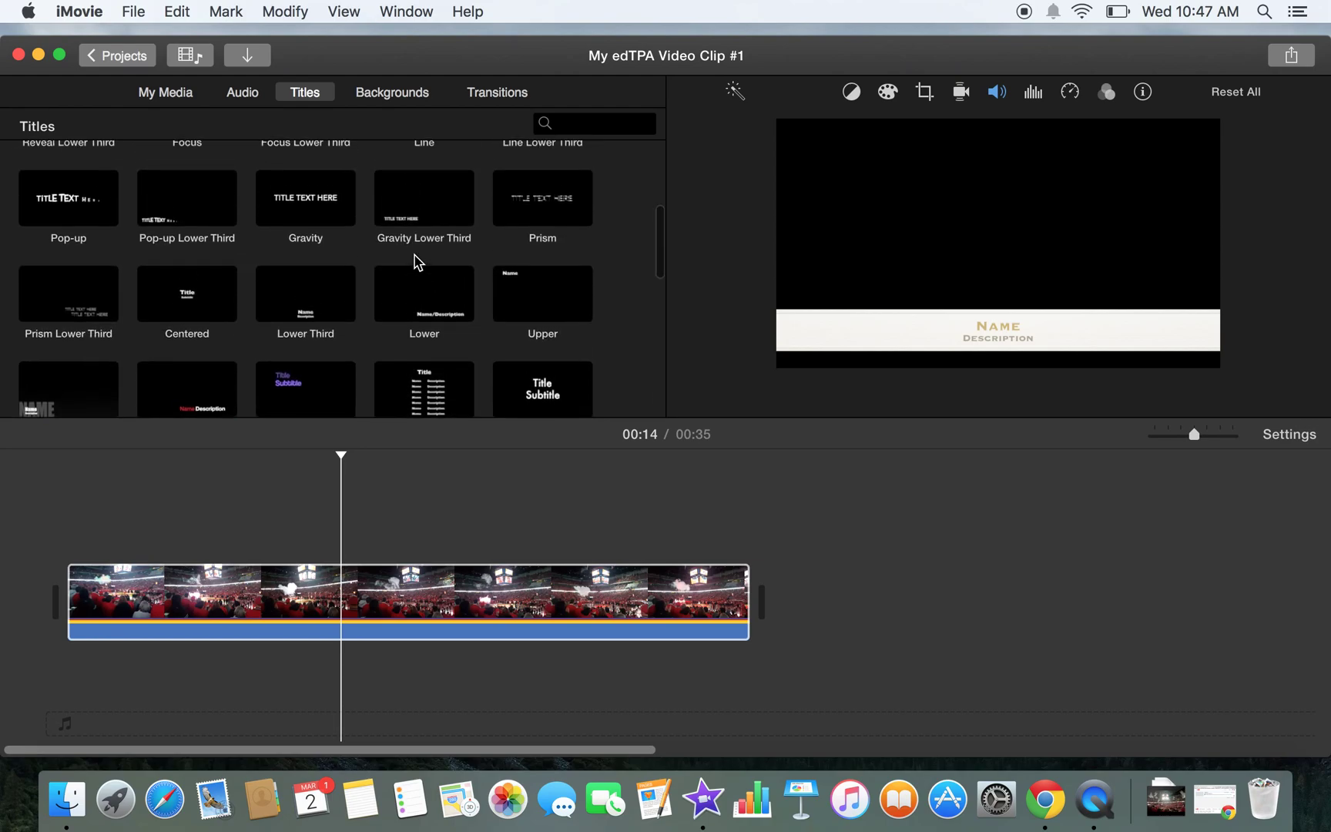
scroll(416, 263, "up", 4)
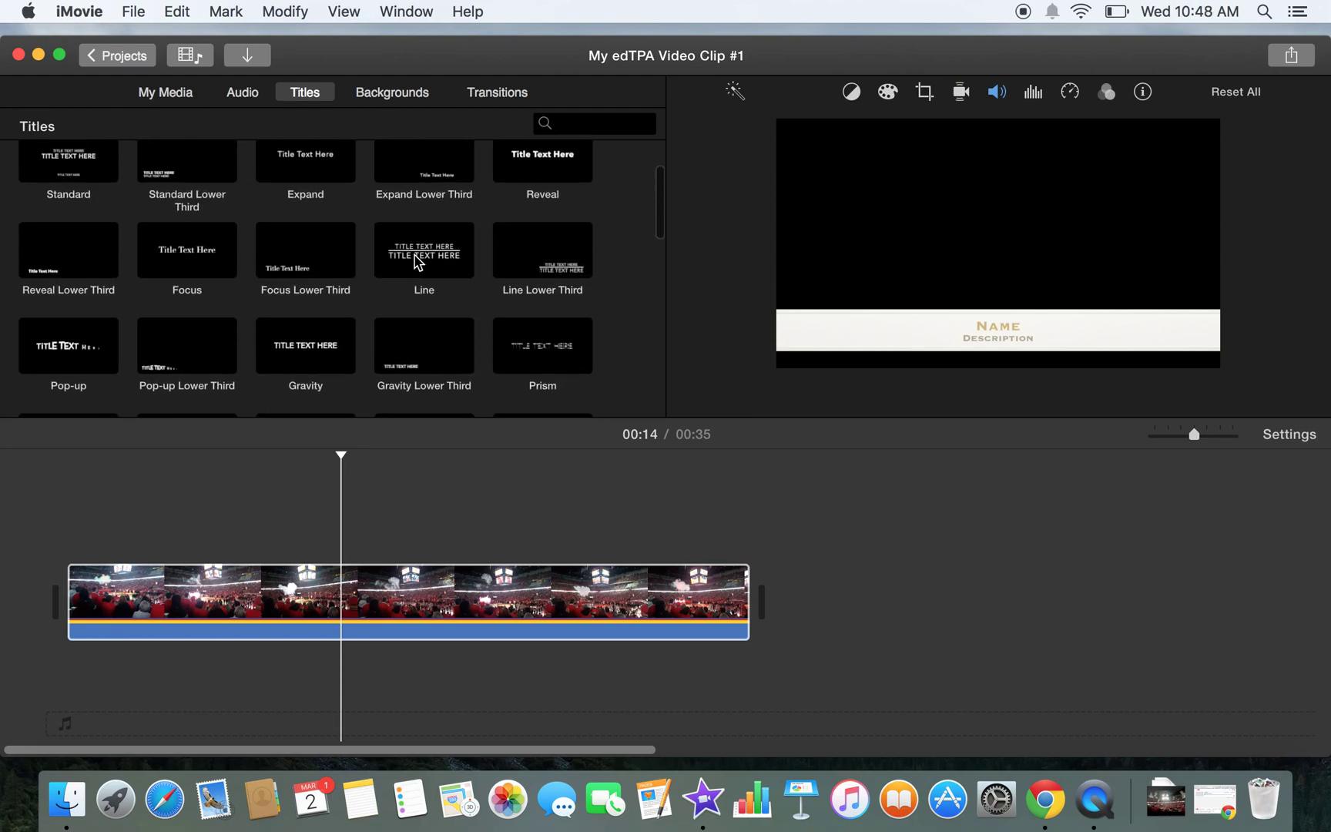
scroll(417, 263, "down", 6)
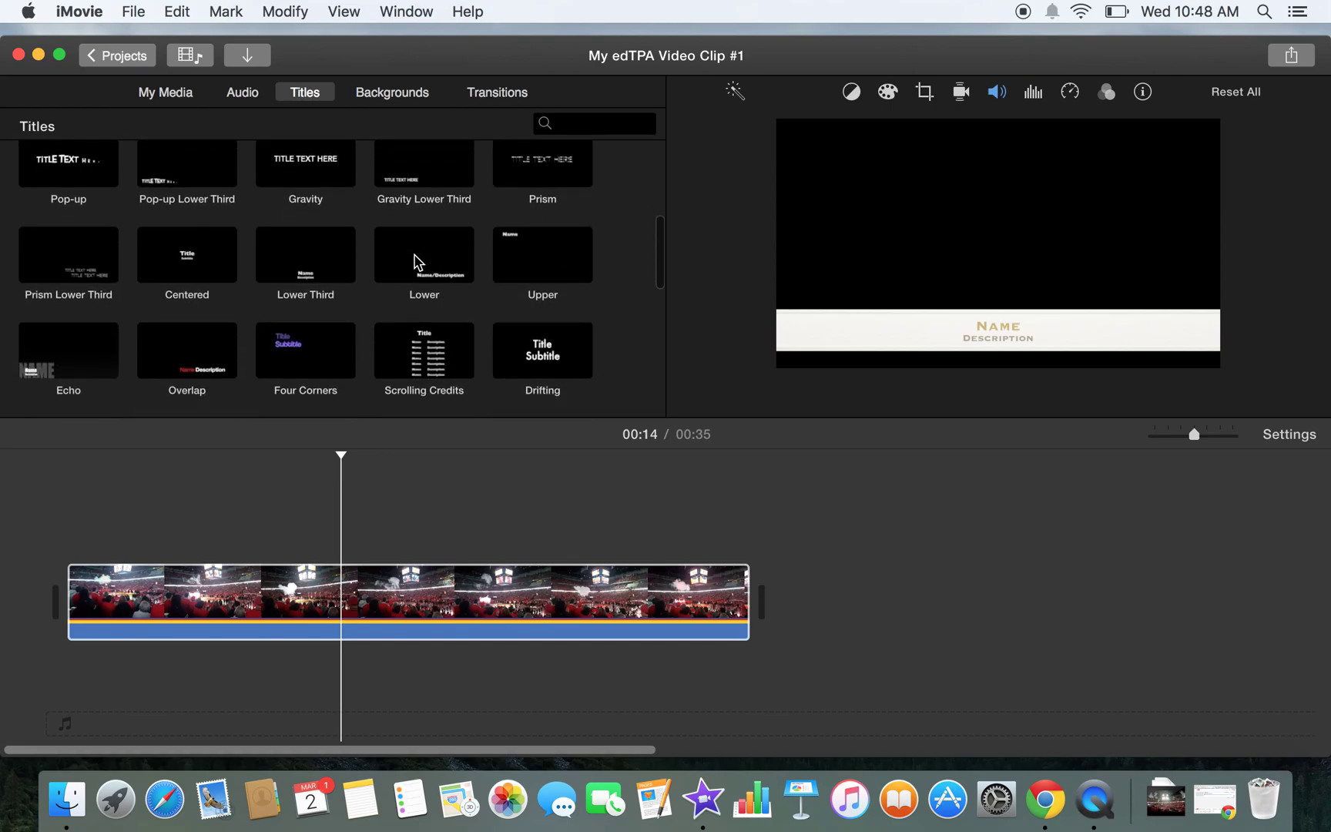
left_click(322, 260)
- Place a 4-second Lower Third title over the clip at 00:14 and play it back
left_click_drag(323, 262, 338, 547)
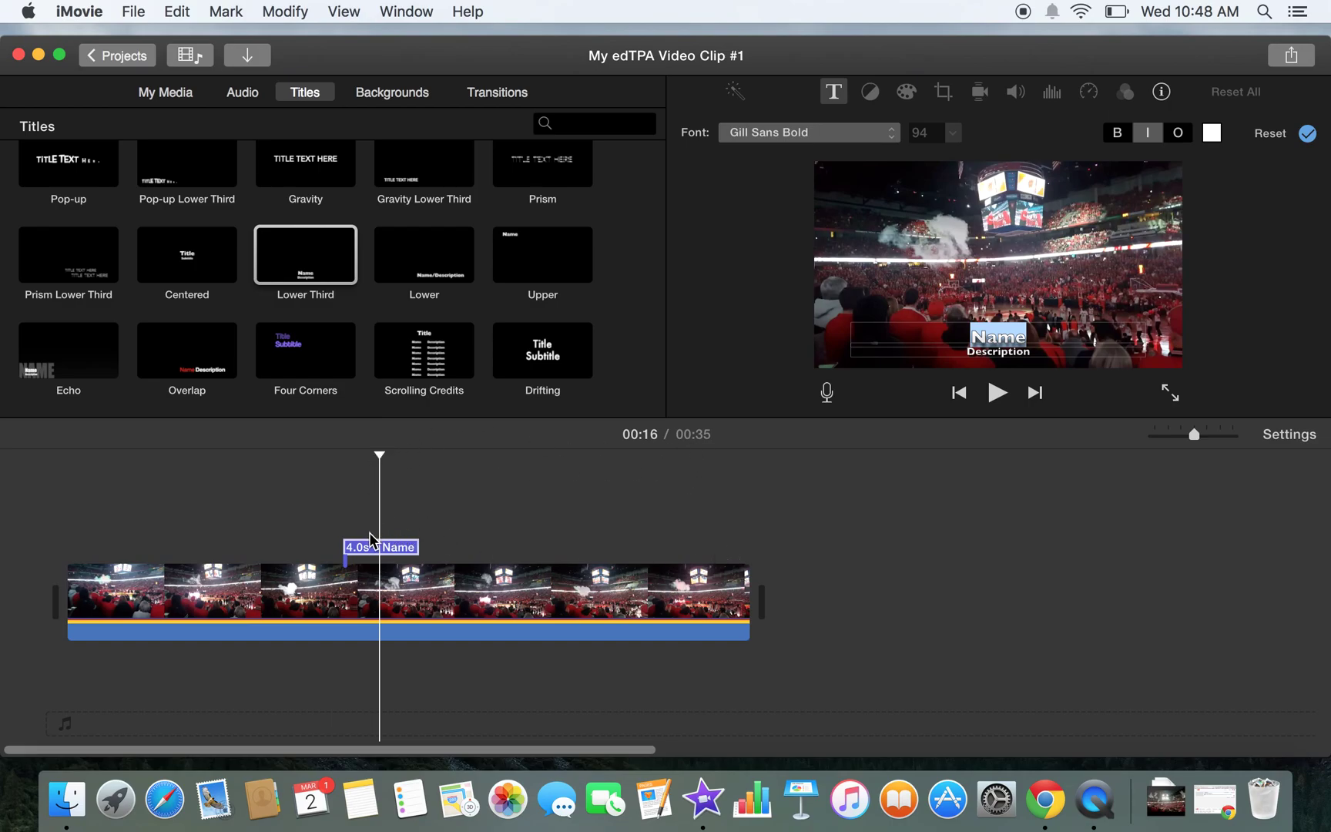
left_click(373, 469)
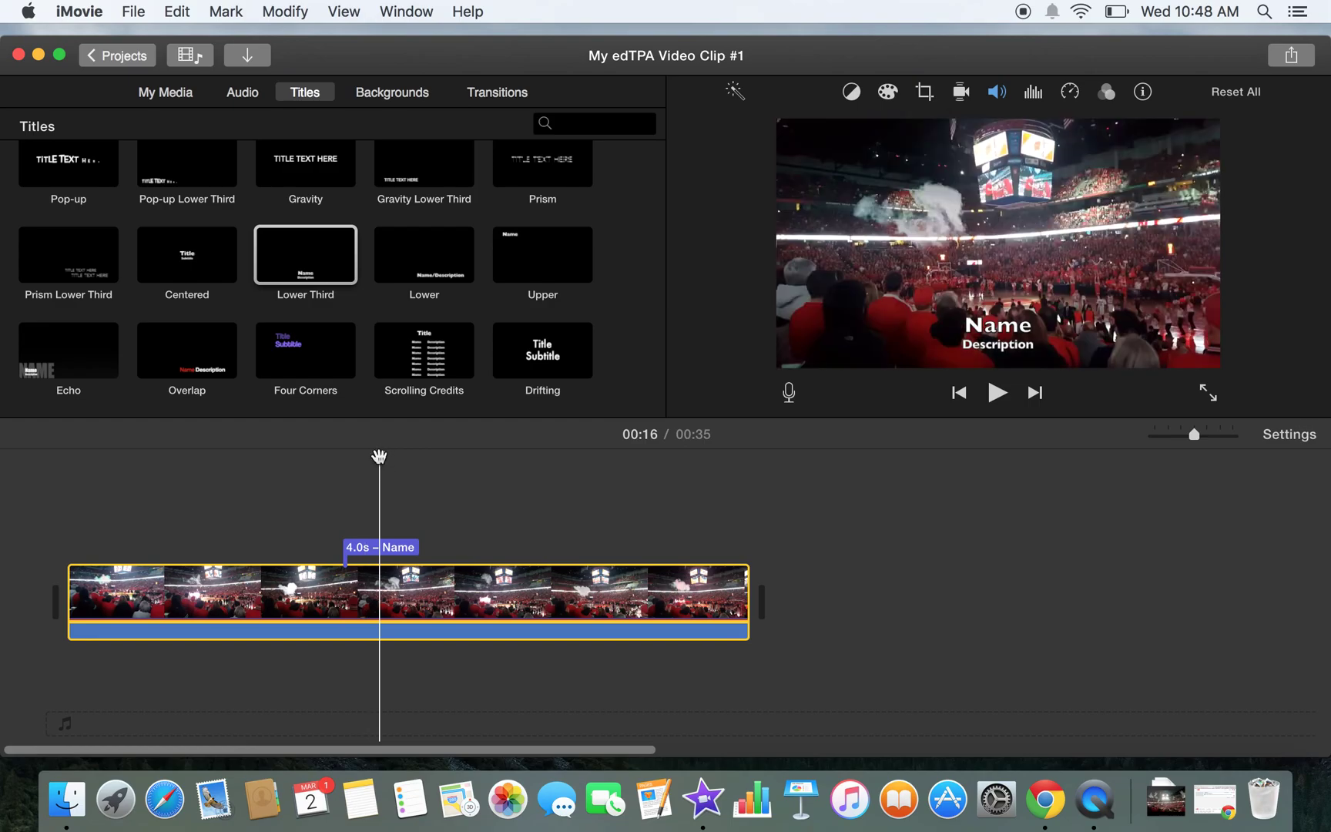
left_click_drag(379, 456, 342, 463)
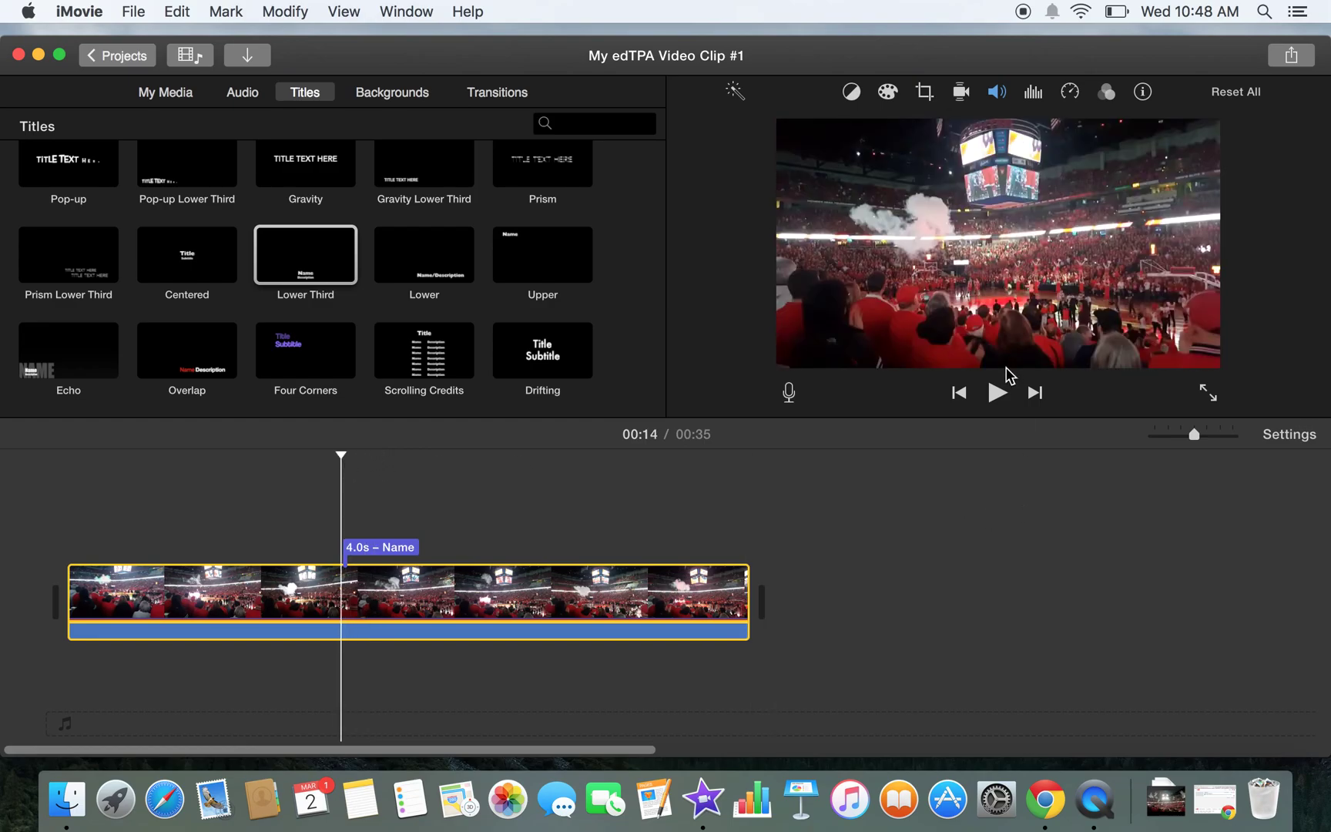
left_click(996, 392)
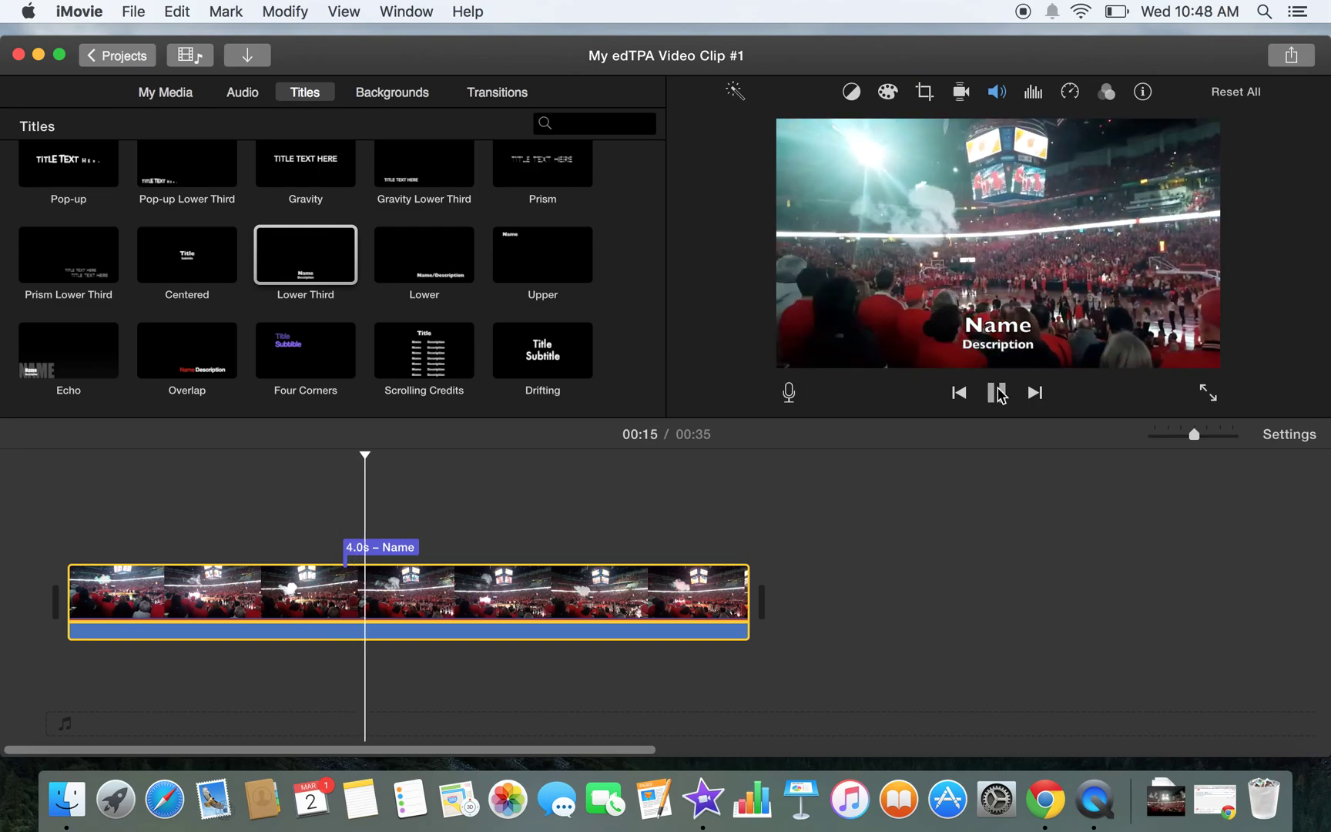
left_click(996, 392)
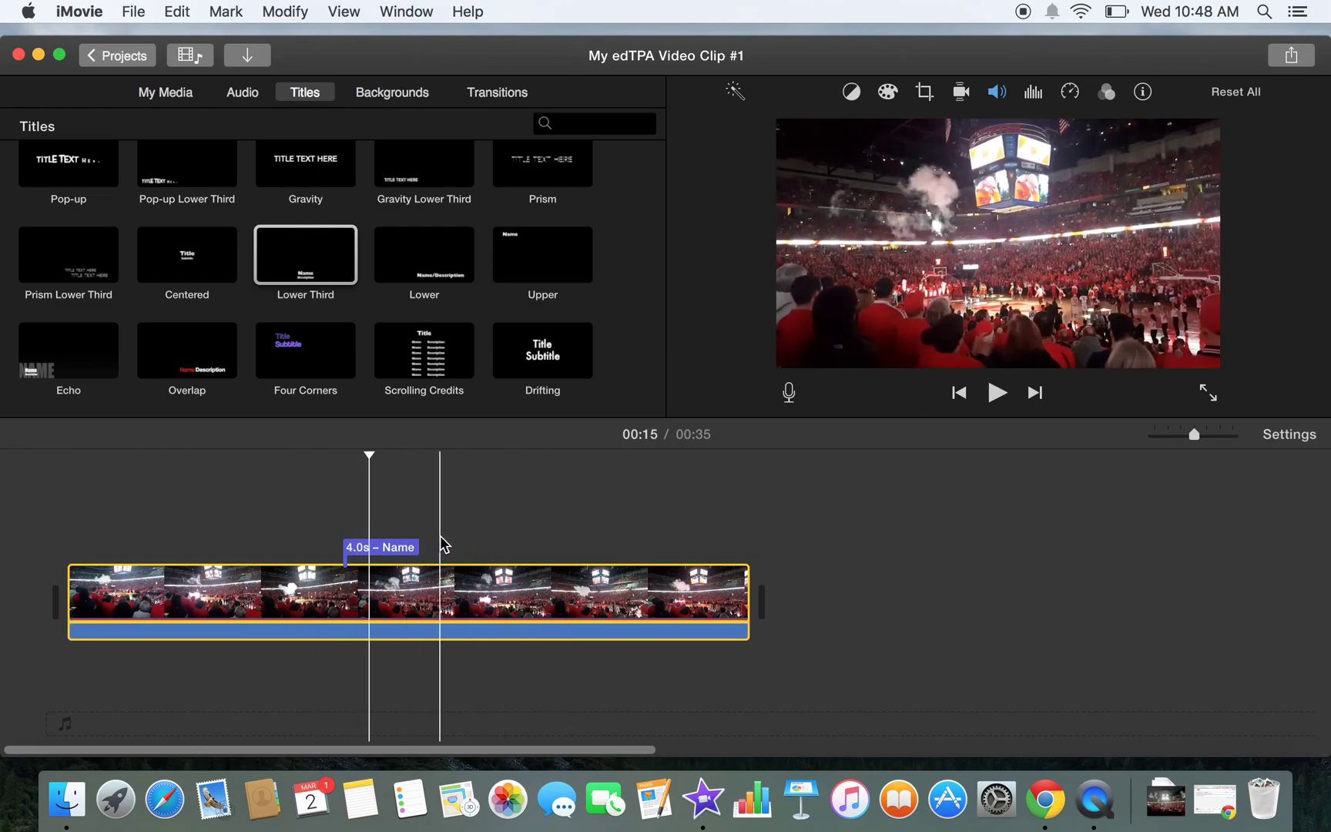
left_click(382, 549)
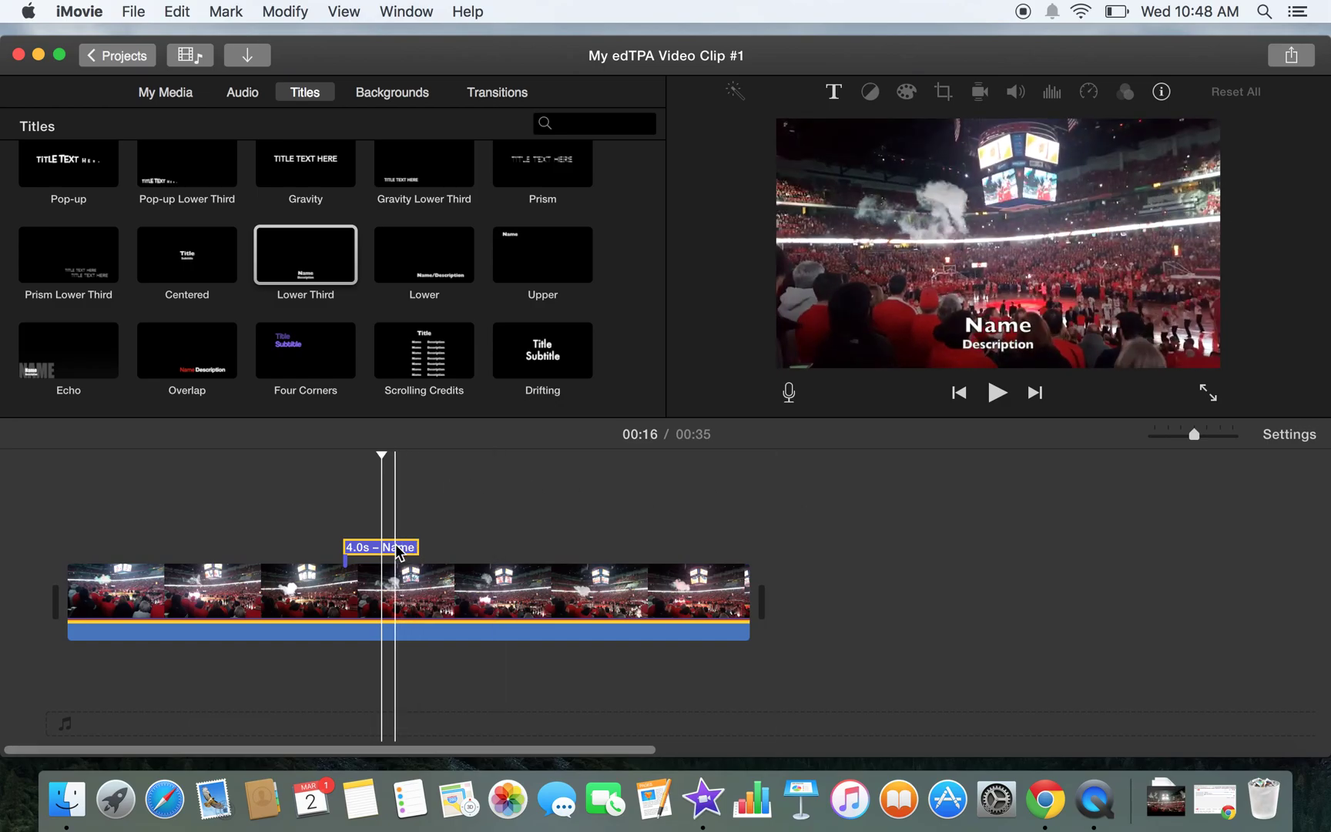
- Change the title to "I don't understand what that word means." and delete the Description line
double_click(1002, 331)
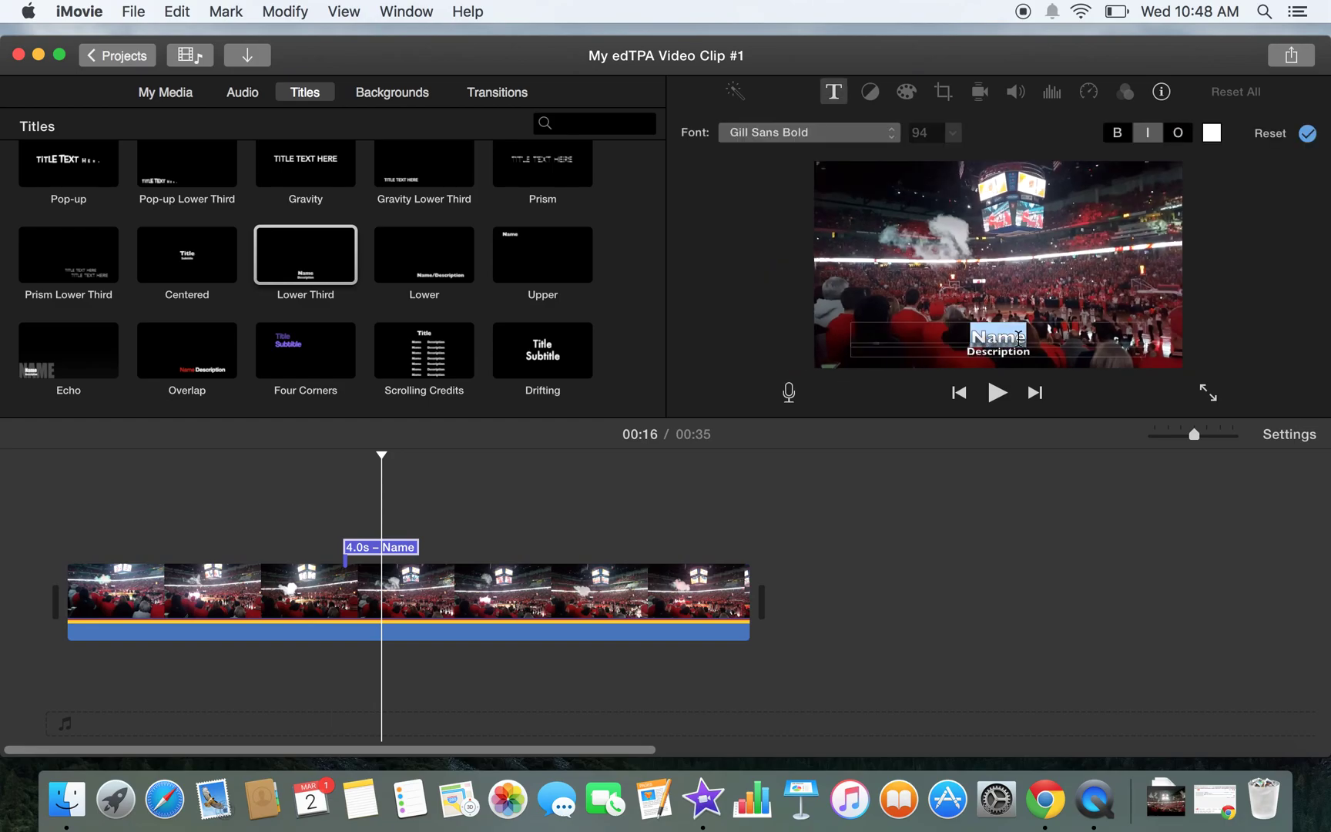
key("BackSpace")
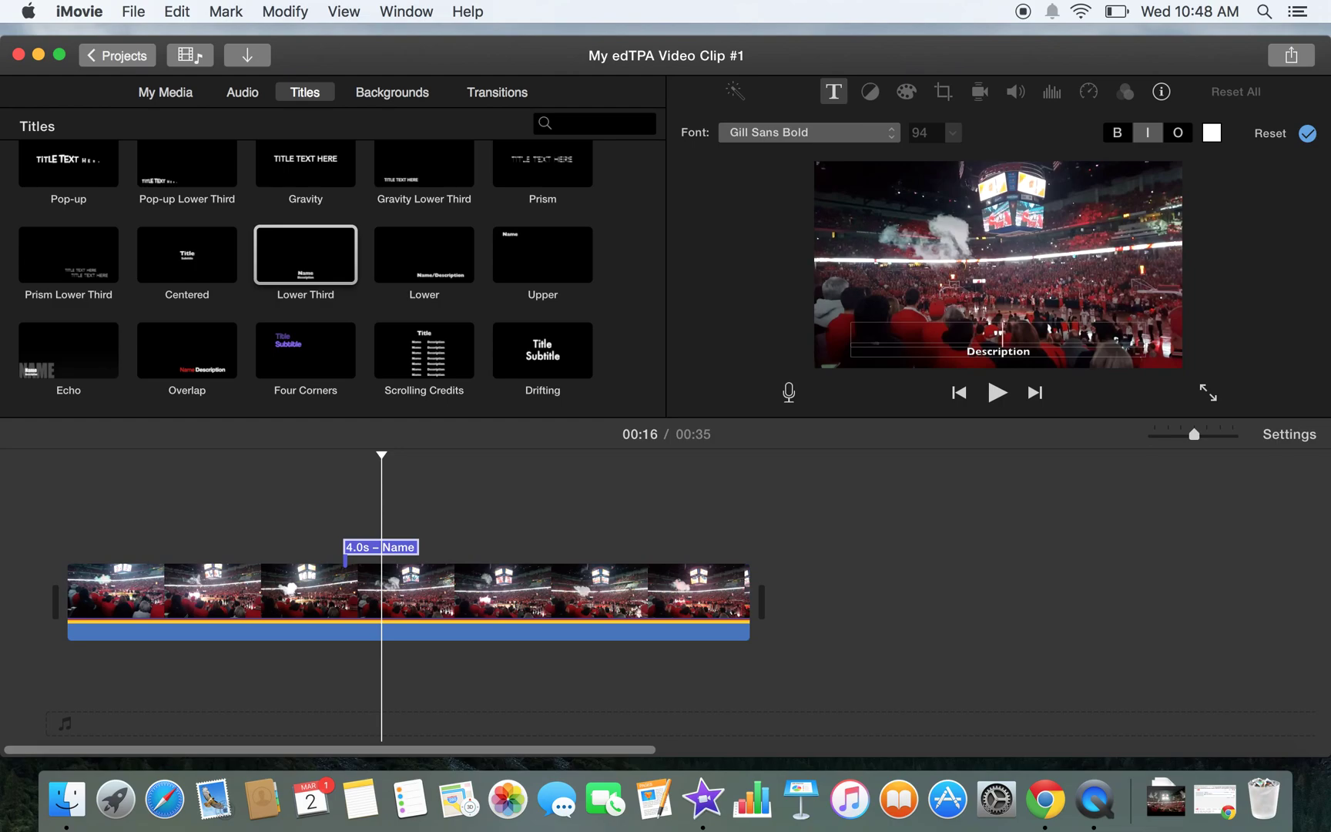
type("\"I don't understand")
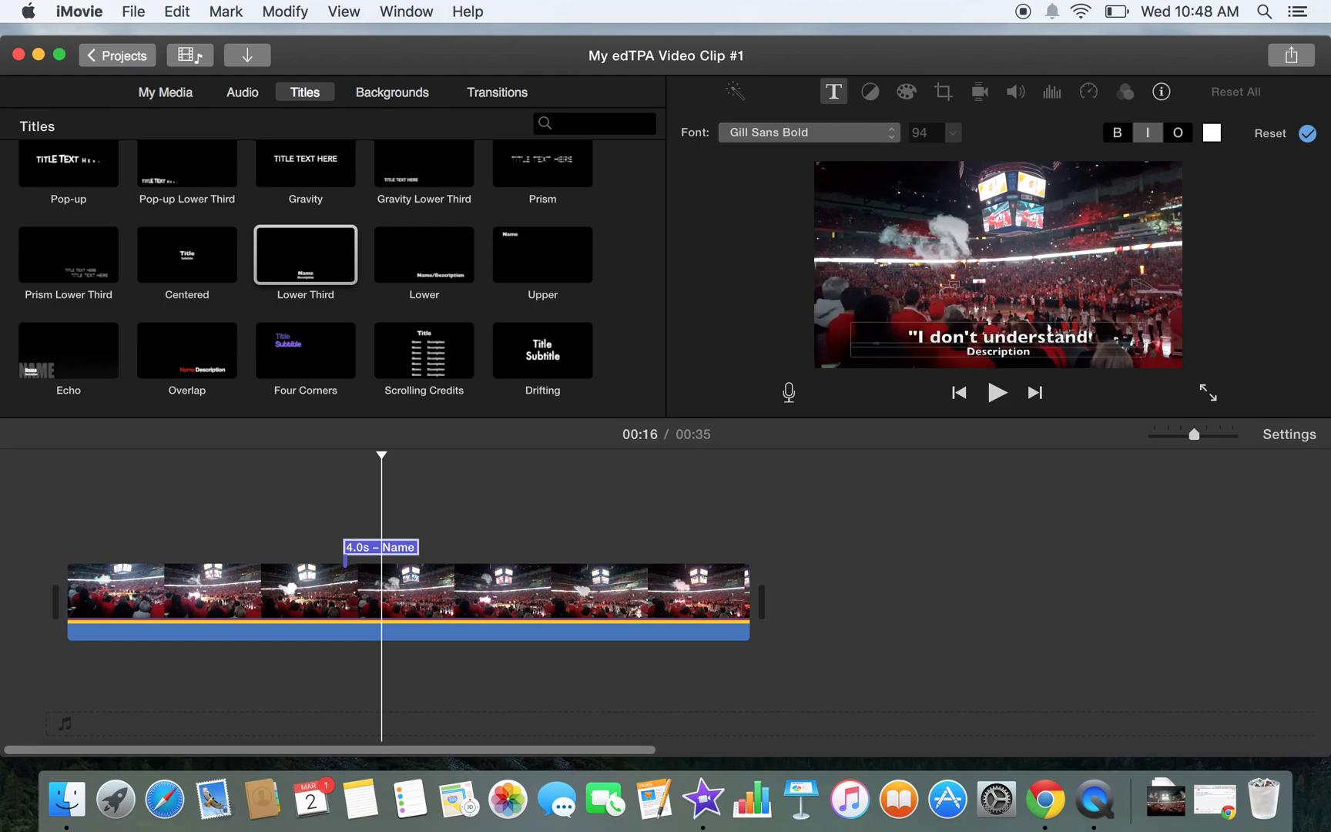
type(" what. that")
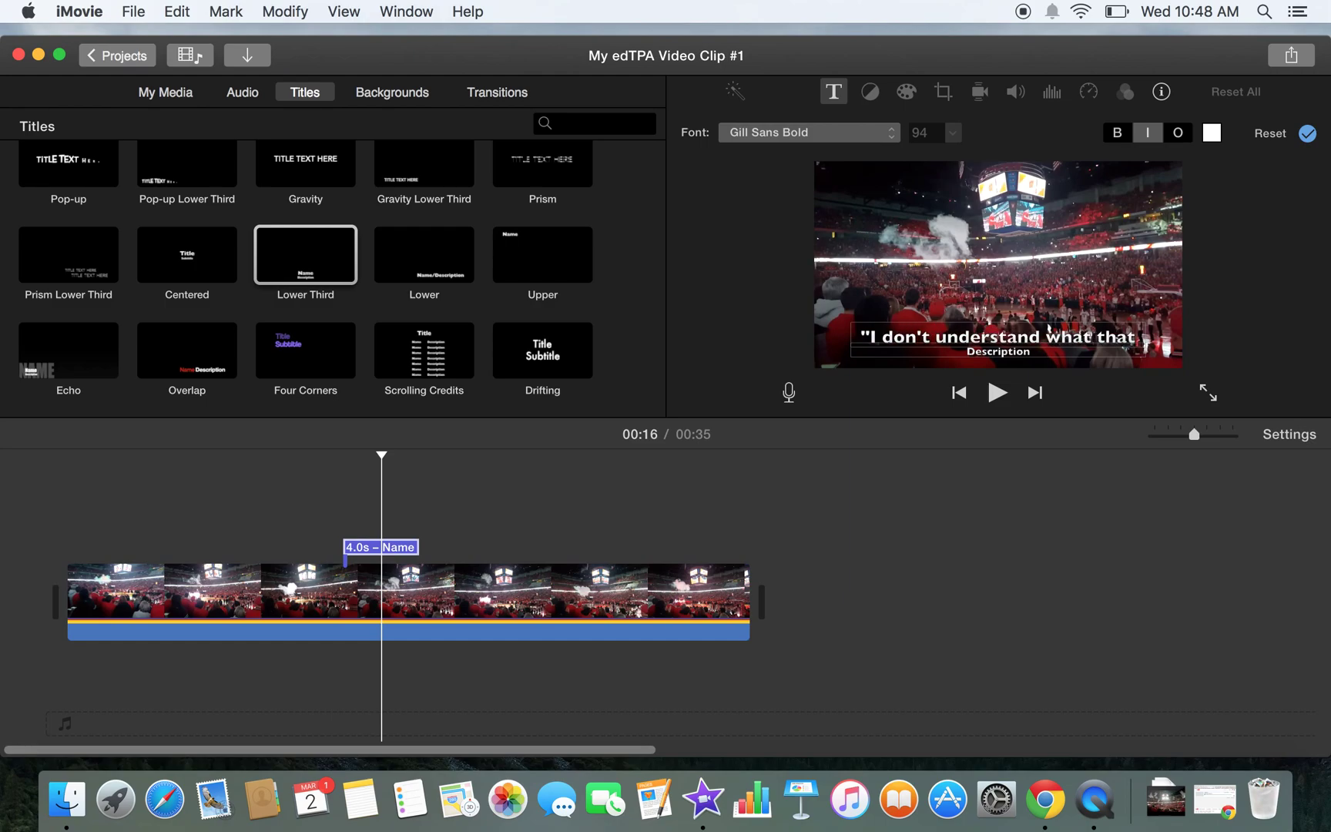
type(" word means.\"")
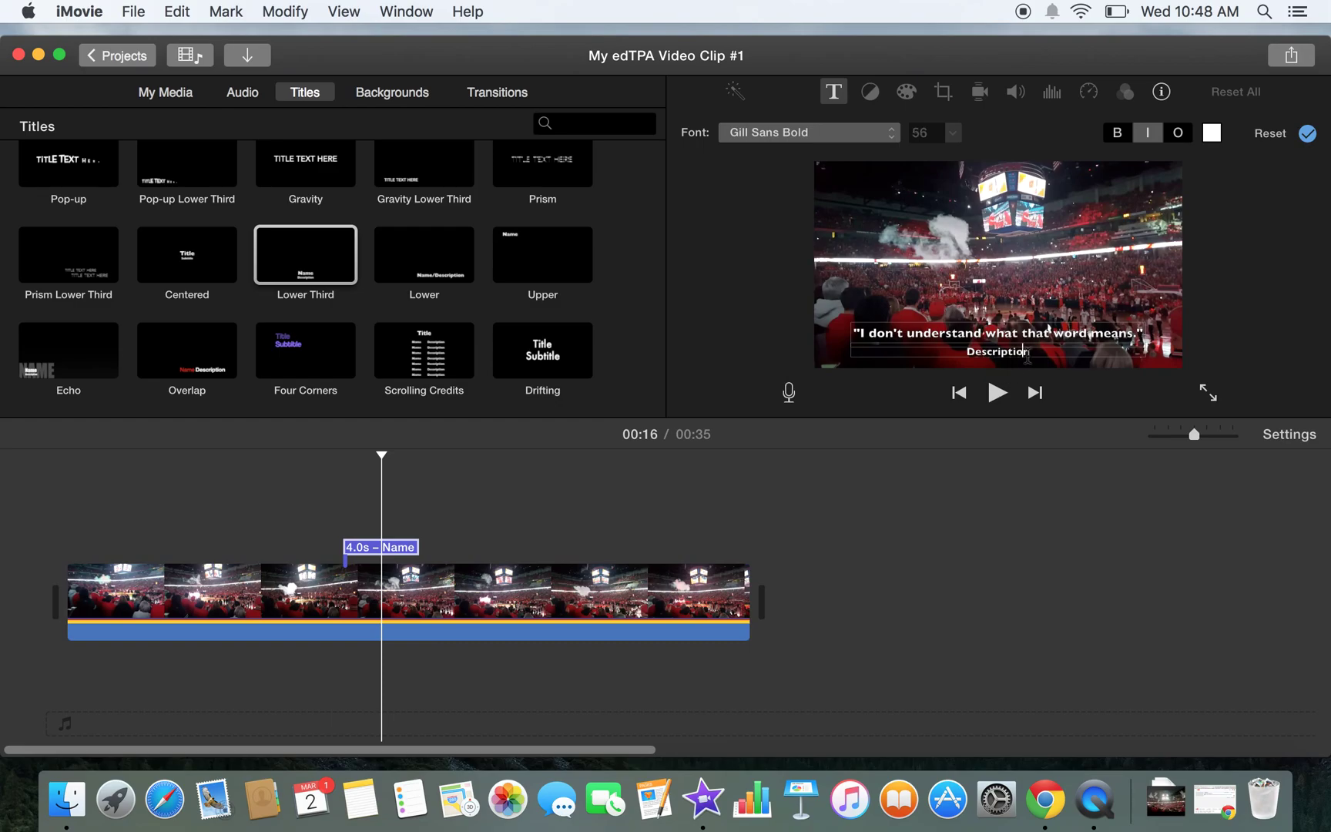
left_click_drag(1027, 356, 915, 343)
key("BackSpace")
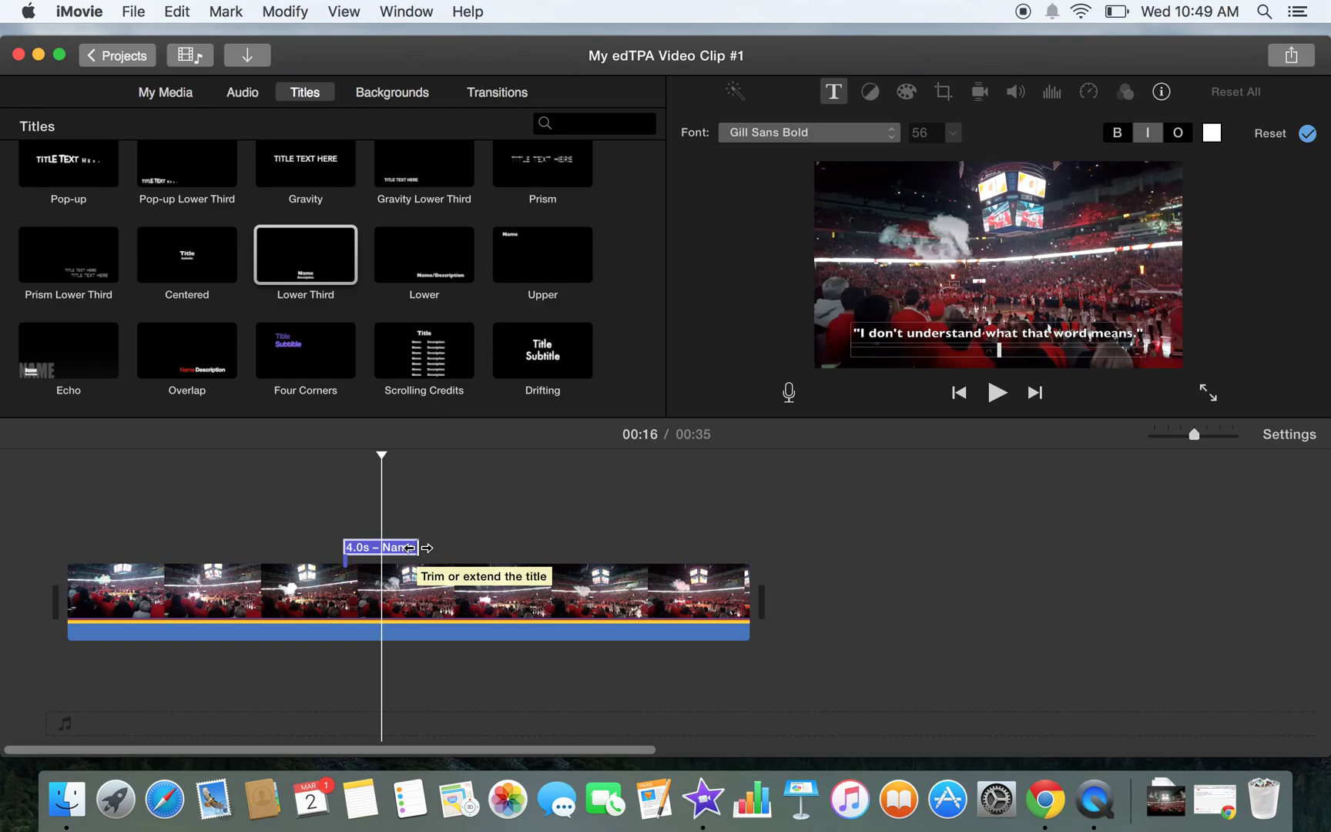
- Trim the first quote title's duration from 4.0 to 3.6 seconds
mouse_move(418, 547)
left_mouse_down()
mouse_move(509, 547)
mouse_move(395, 547)
mouse_move(527, 547)
mouse_move(403, 547)
mouse_move(416, 547)
left_mouse_up()
- Add a second Lower Third title after the first and make its Name text 'A Great Statement'
left_click(460, 545)
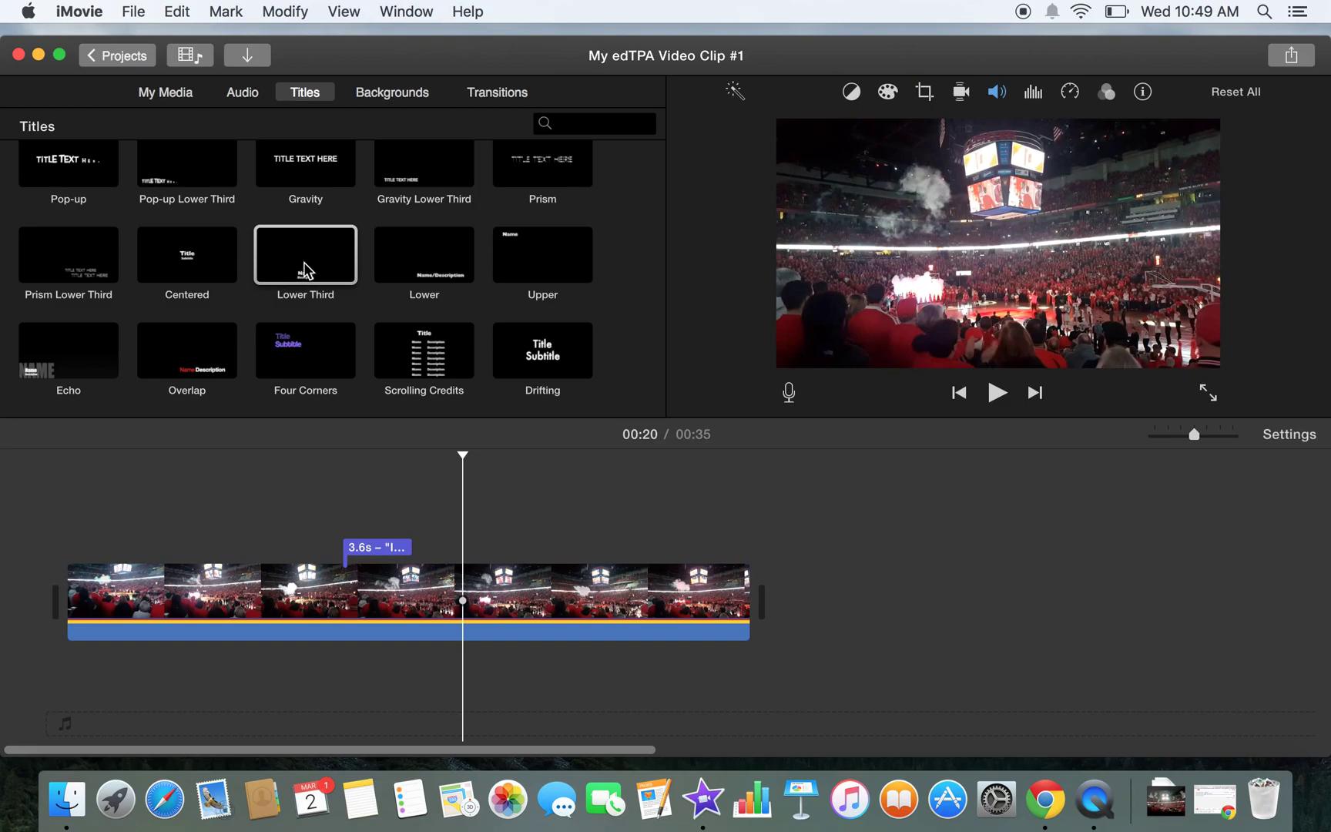
left_click_drag(306, 271, 440, 520)
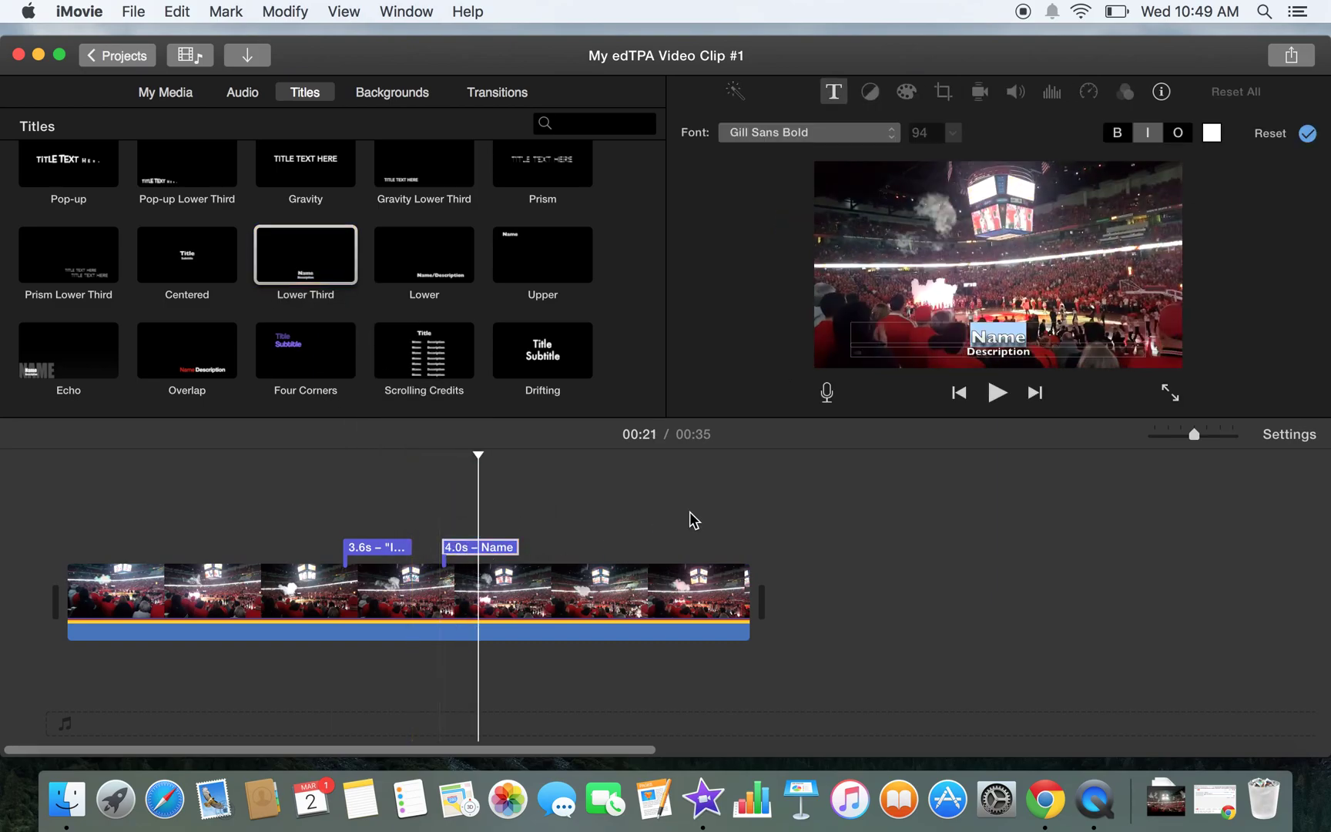
key("BackSpace")
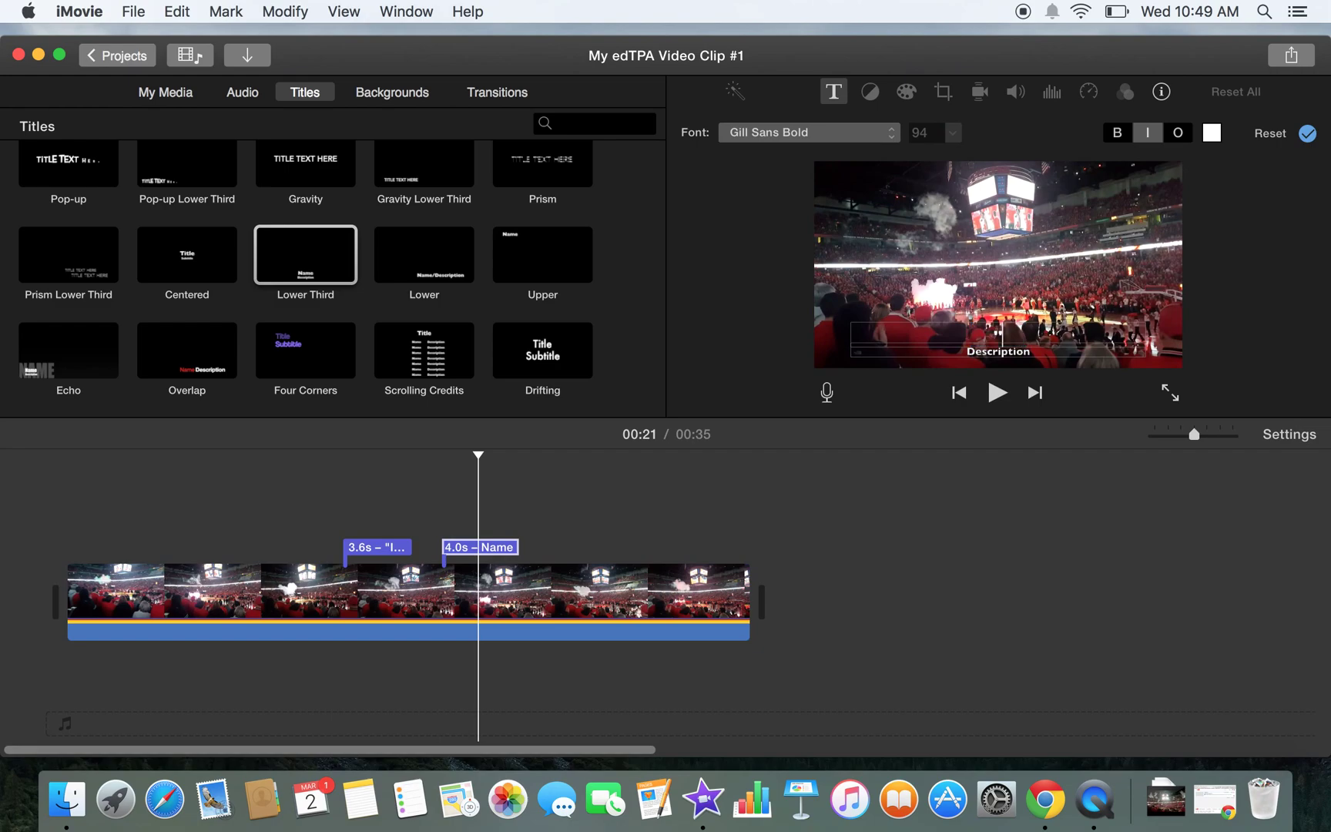
type("\"A Great Statement\"")
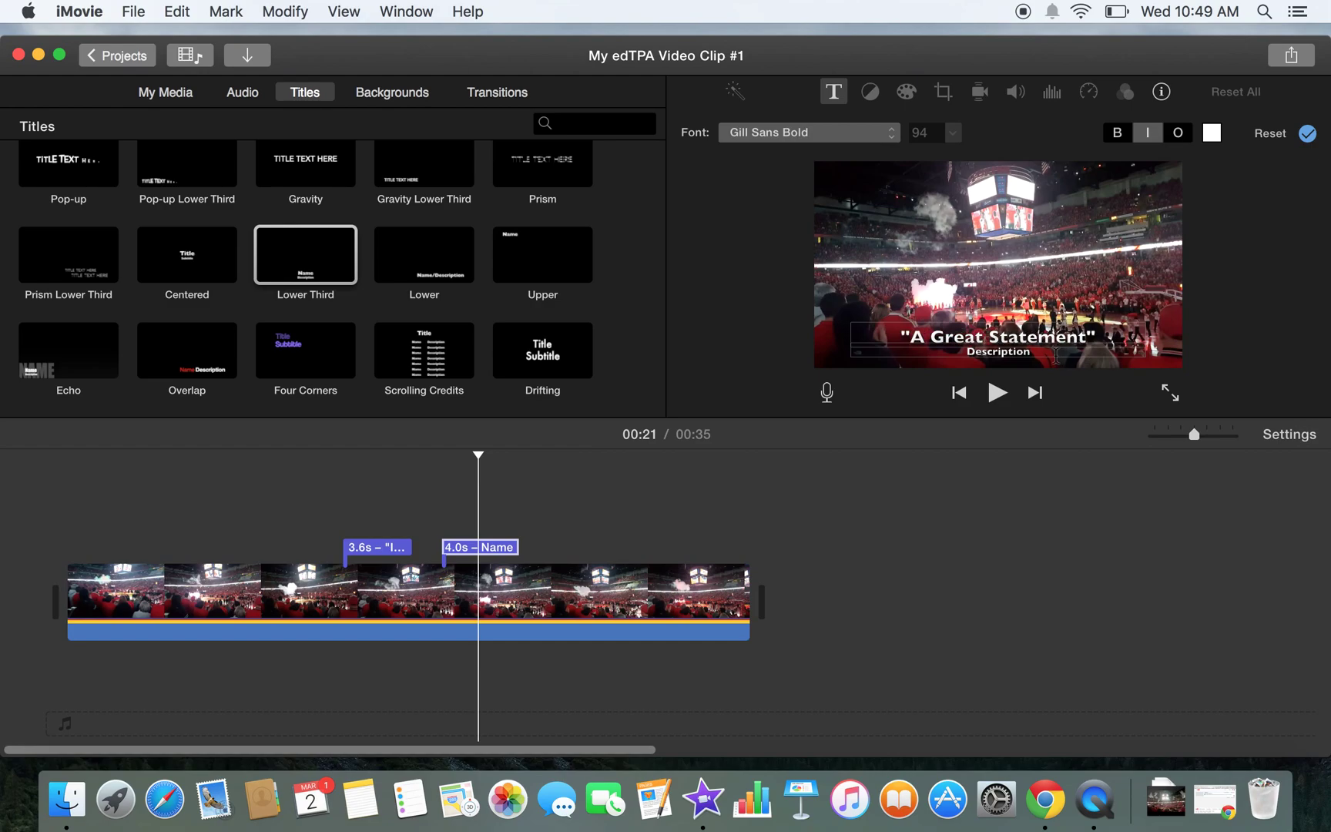
left_click(1040, 352)
left_click(1035, 355)
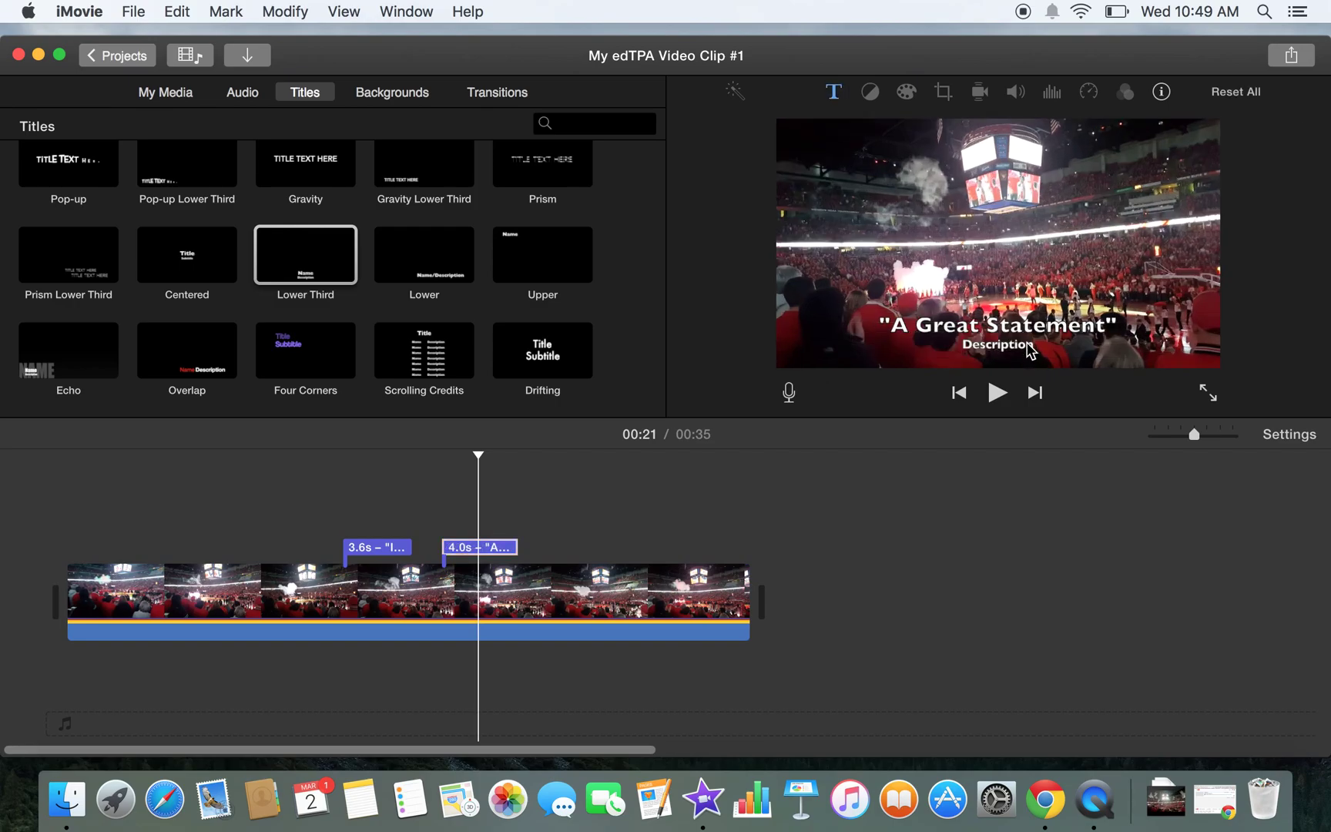
- Select the second title at 00:21 and delete its Description placeholder line
left_click(491, 547)
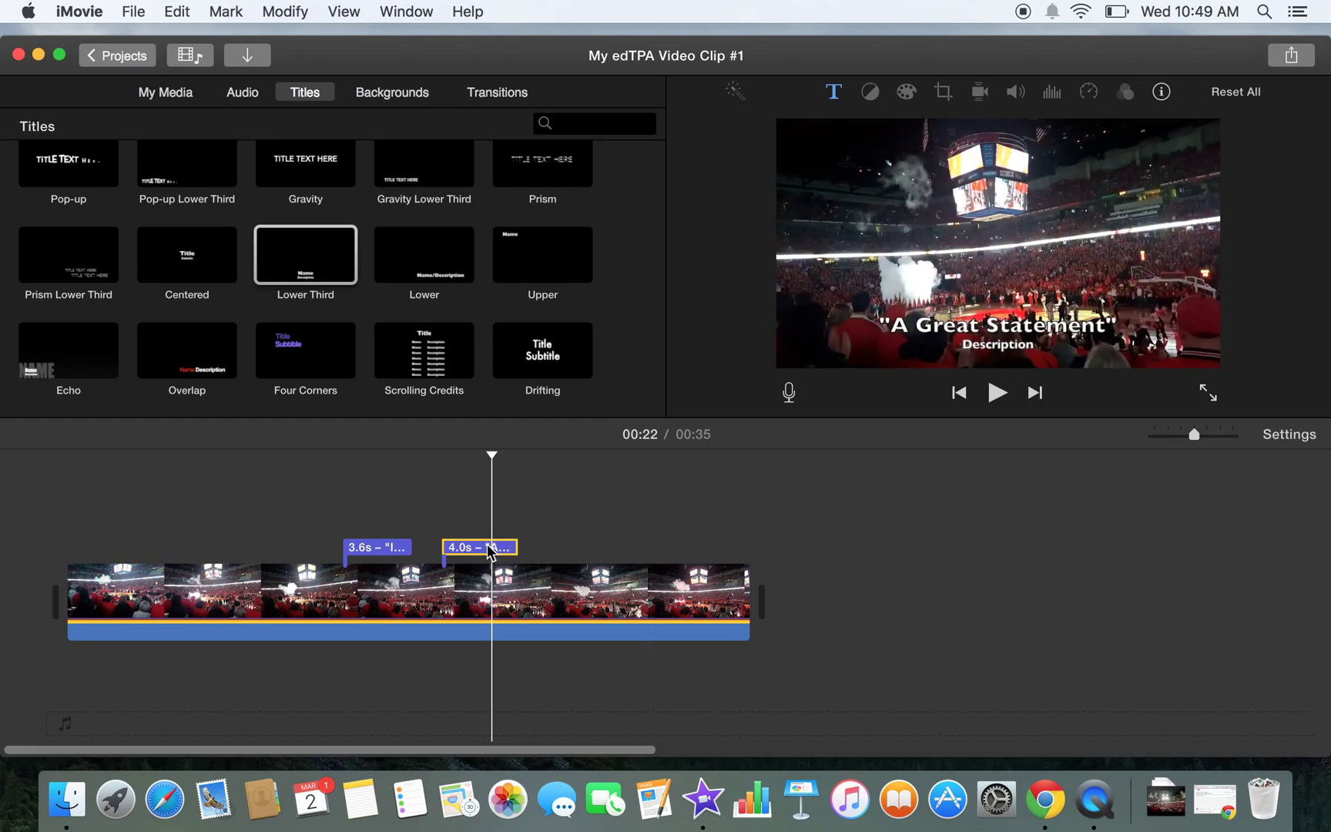
left_click(486, 545)
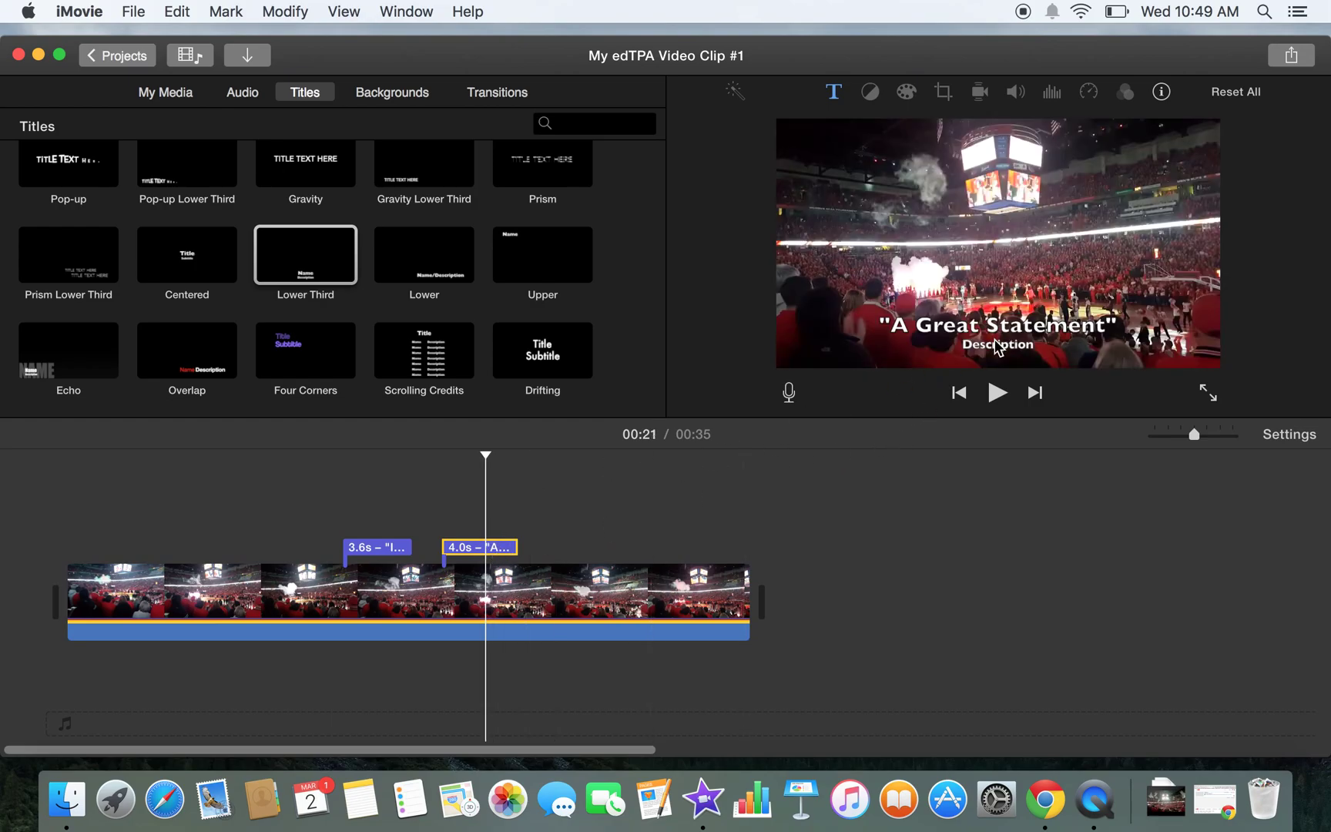
left_click(997, 339)
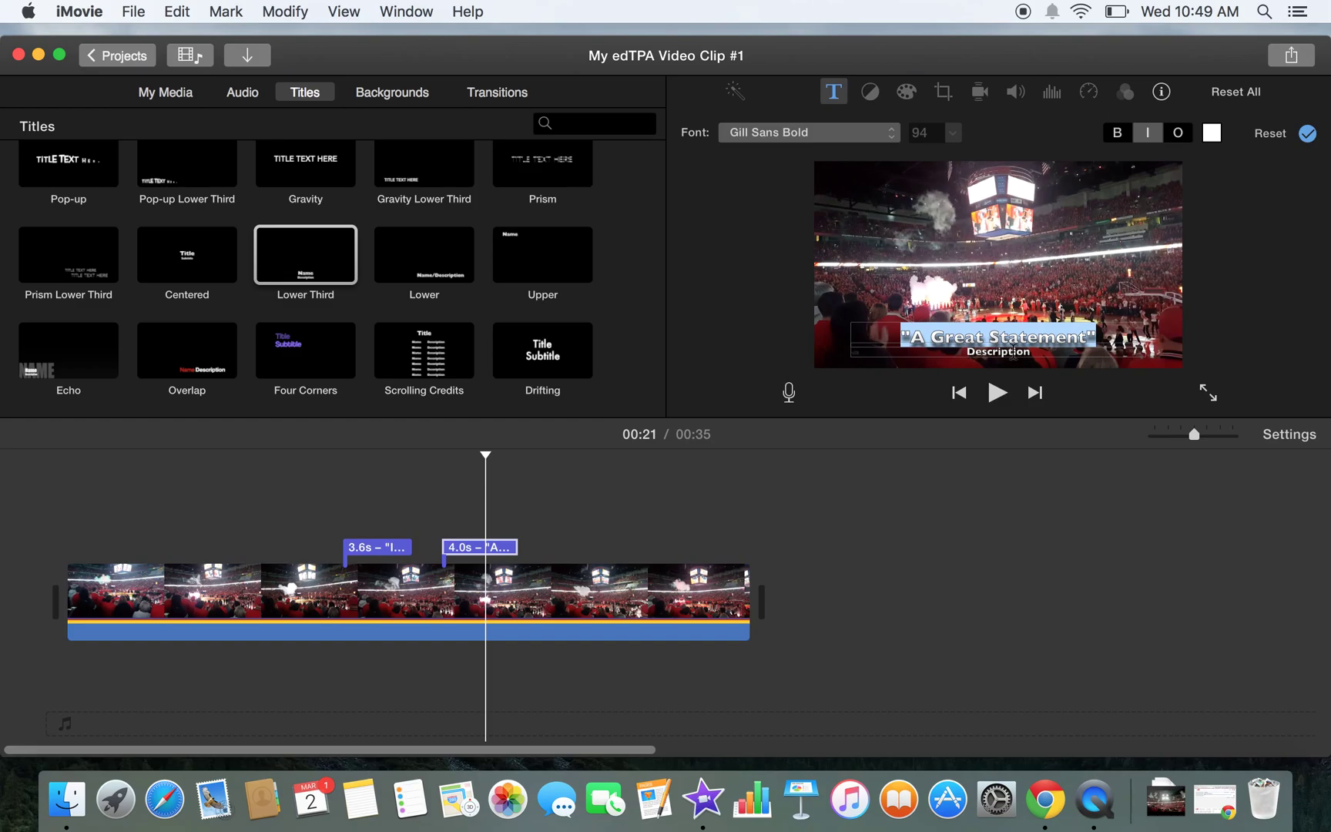
left_click(1014, 352)
key("BackSpace")
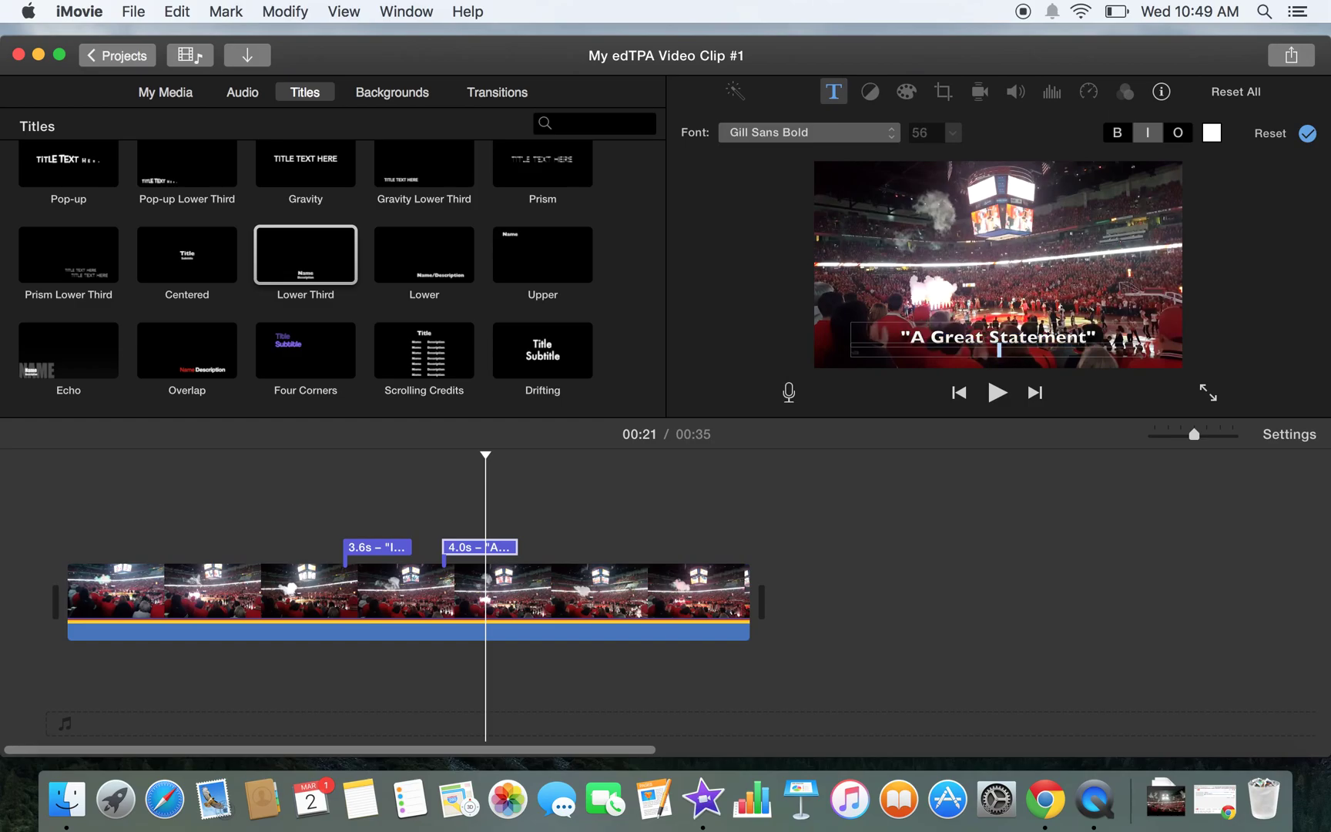
- Keep the title font as Gill Sans Bold and readjust the arena clip's audio volume
left_click(874, 138)
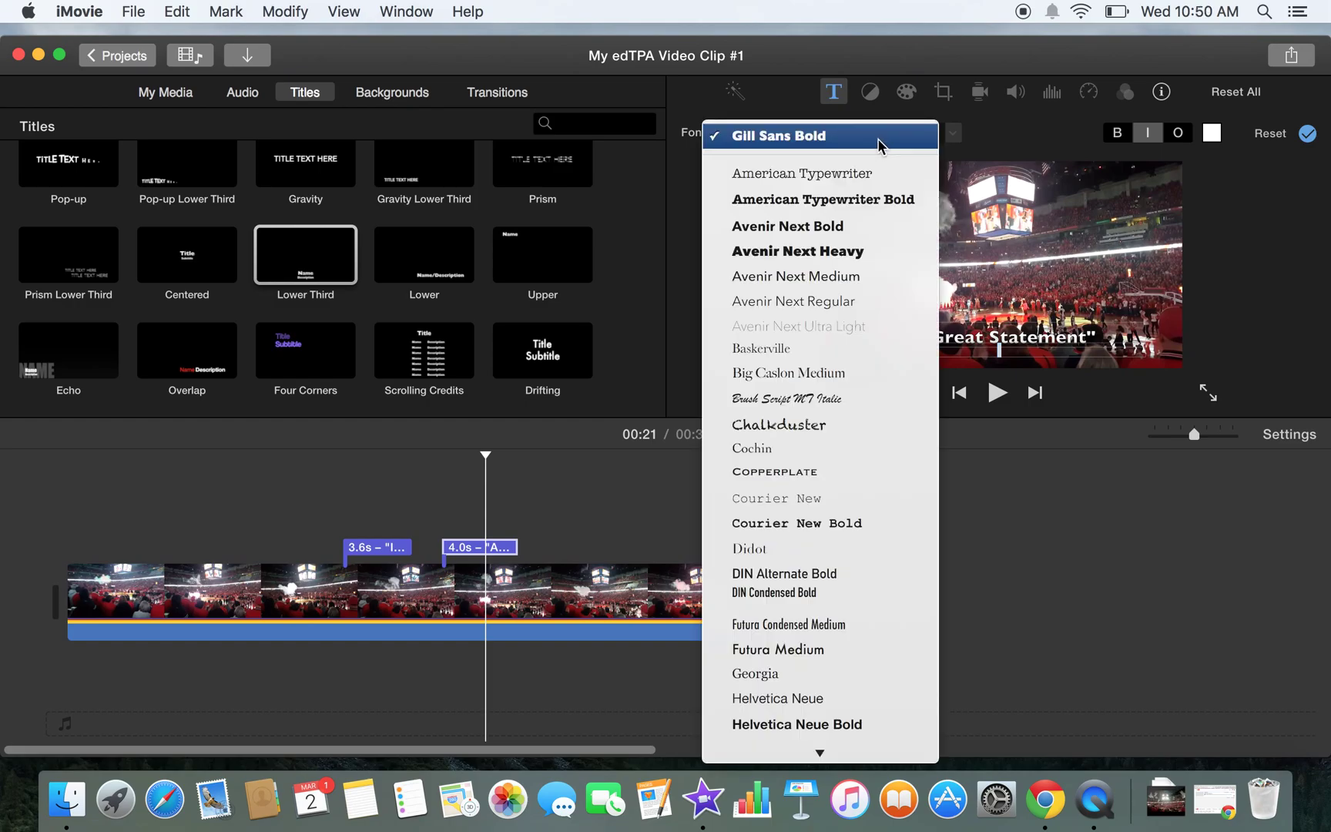
left_click(879, 140)
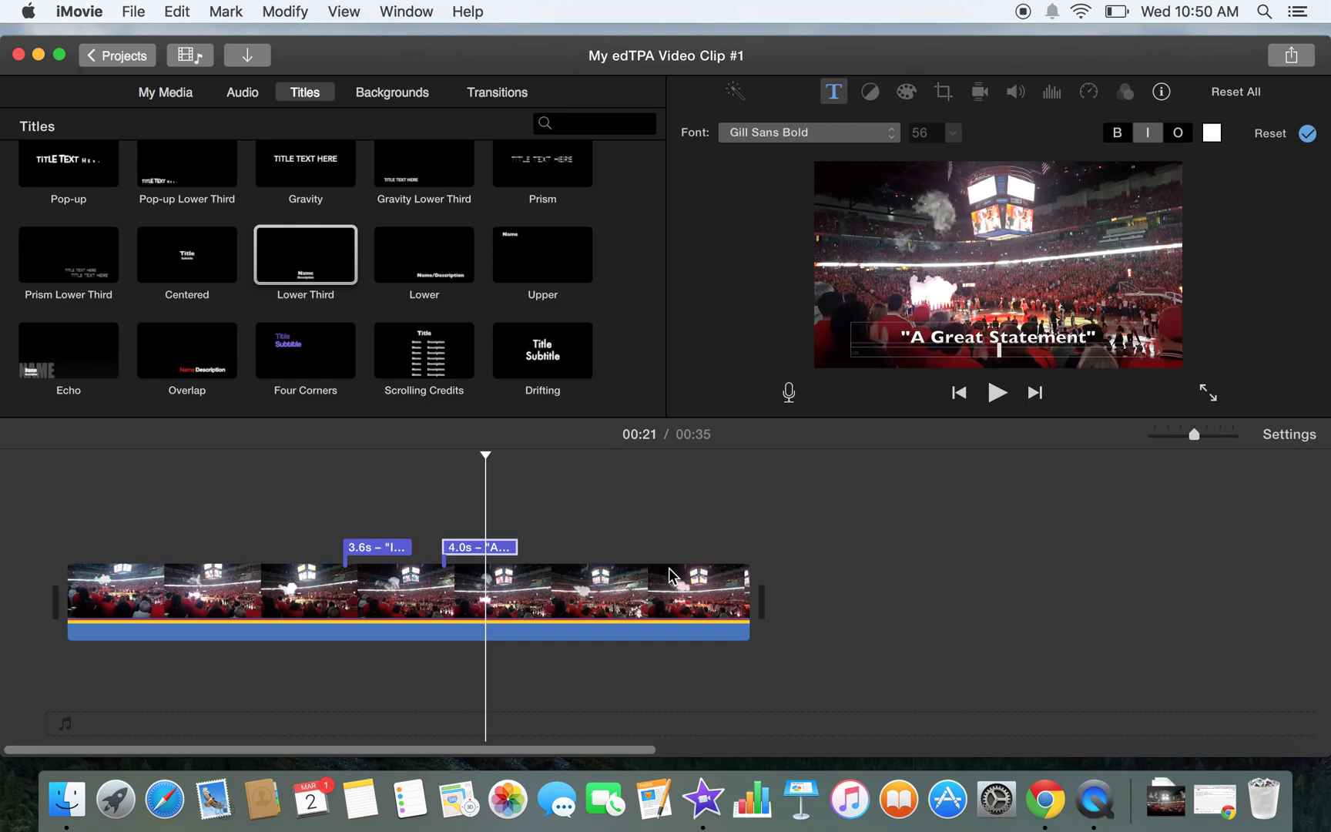
left_click(425, 540)
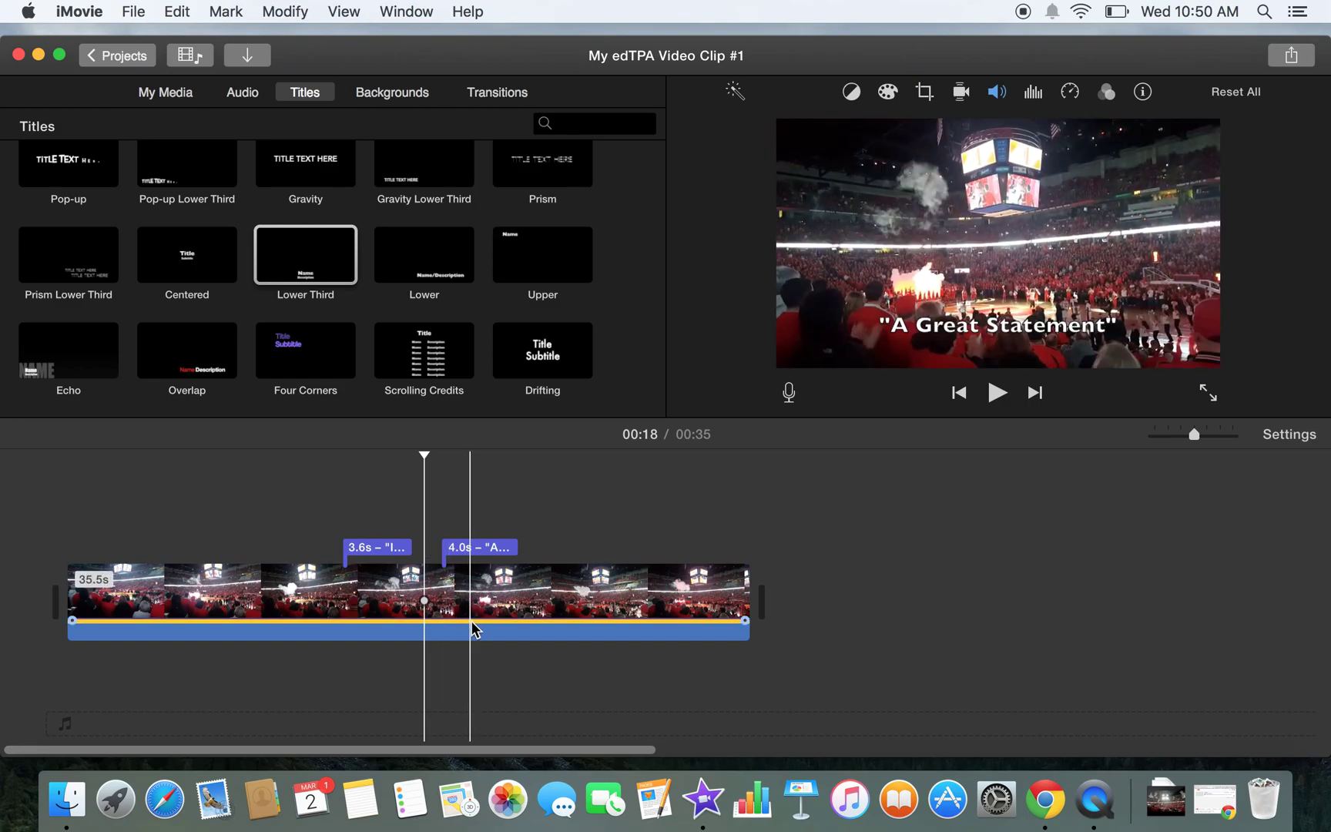
mouse_move(470, 620)
left_mouse_down()
mouse_move(470, 637)
mouse_move(467, 625)
left_mouse_up()
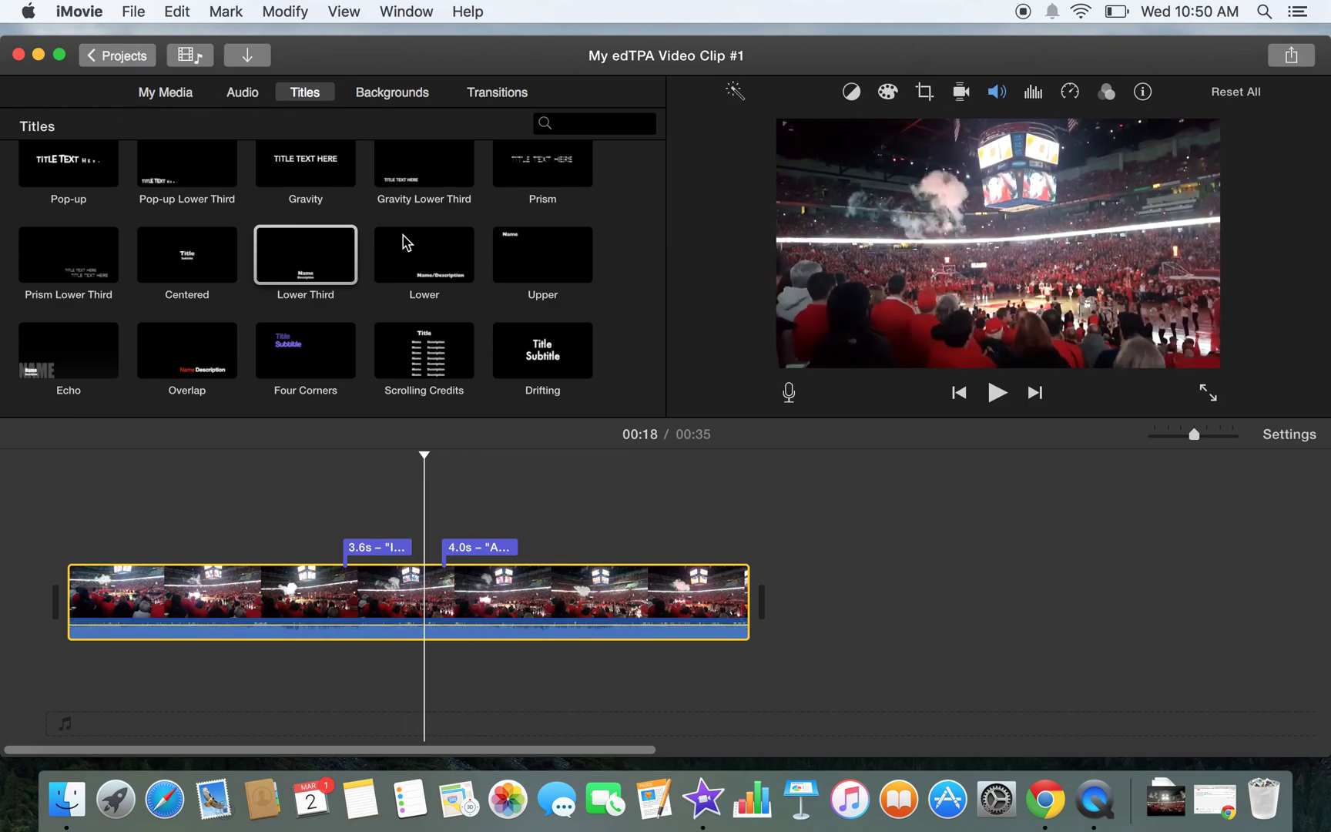
left_click(501, 450)
- Set up a file export of the arena clip at 720p resolution and Low quality (about 18.9 MB)
left_click(555, 590)
left_click(1290, 56)
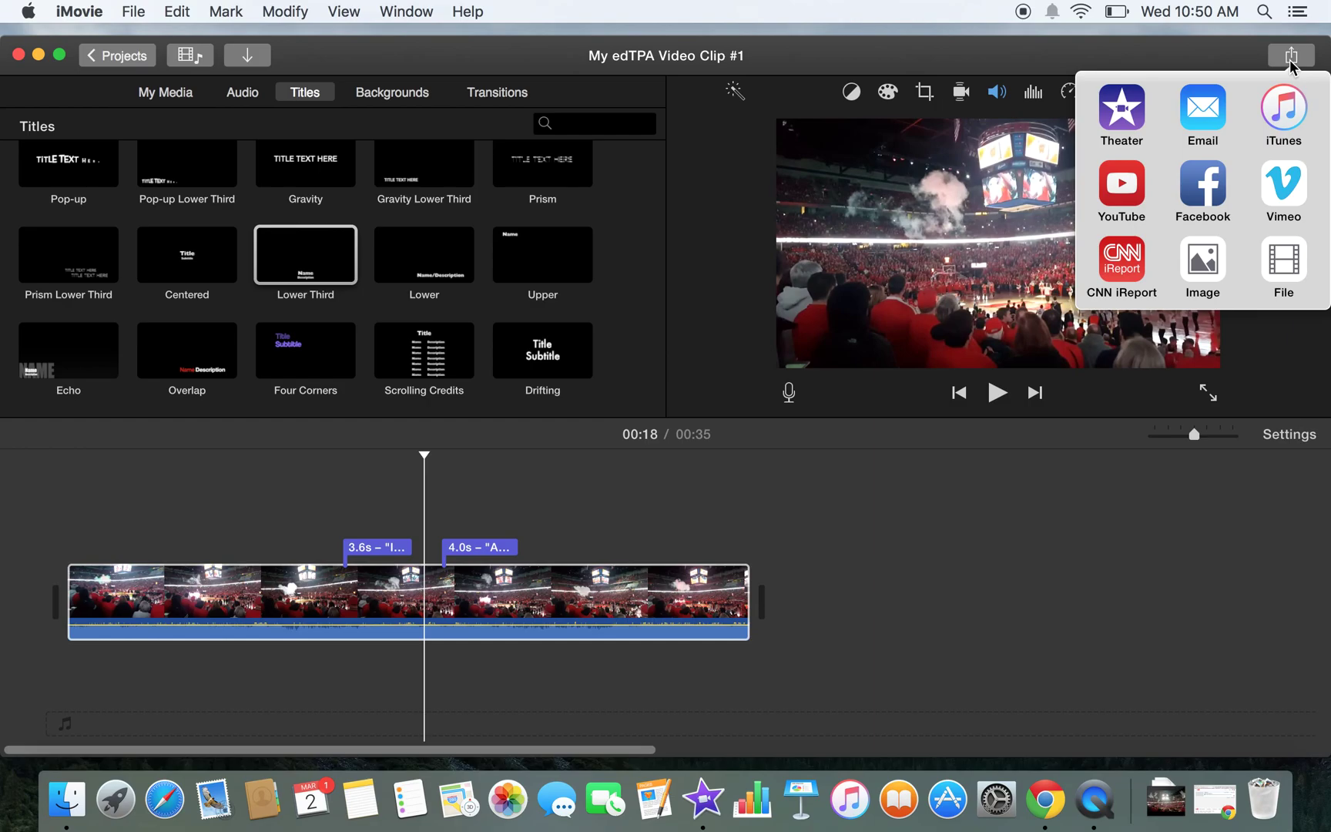
left_click(1282, 266)
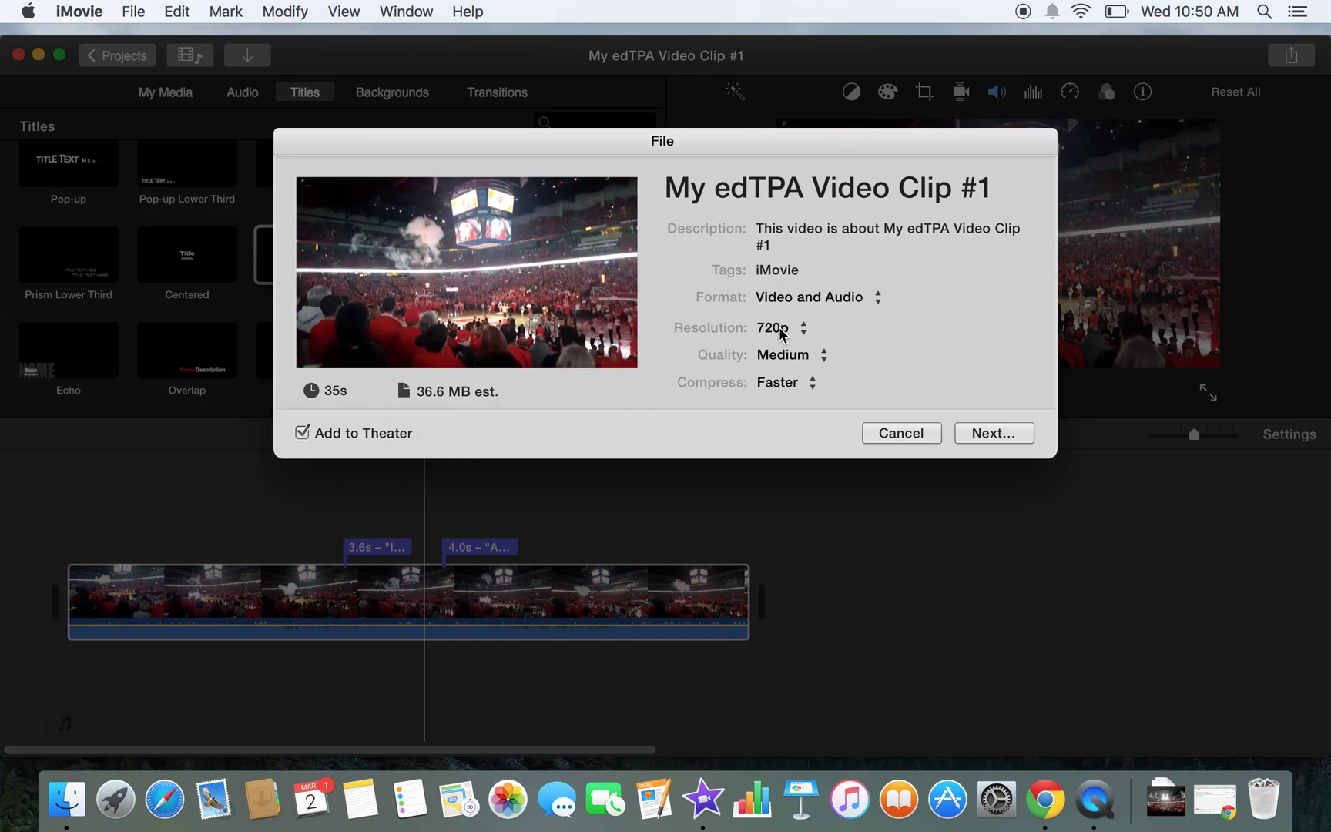
left_click(786, 354)
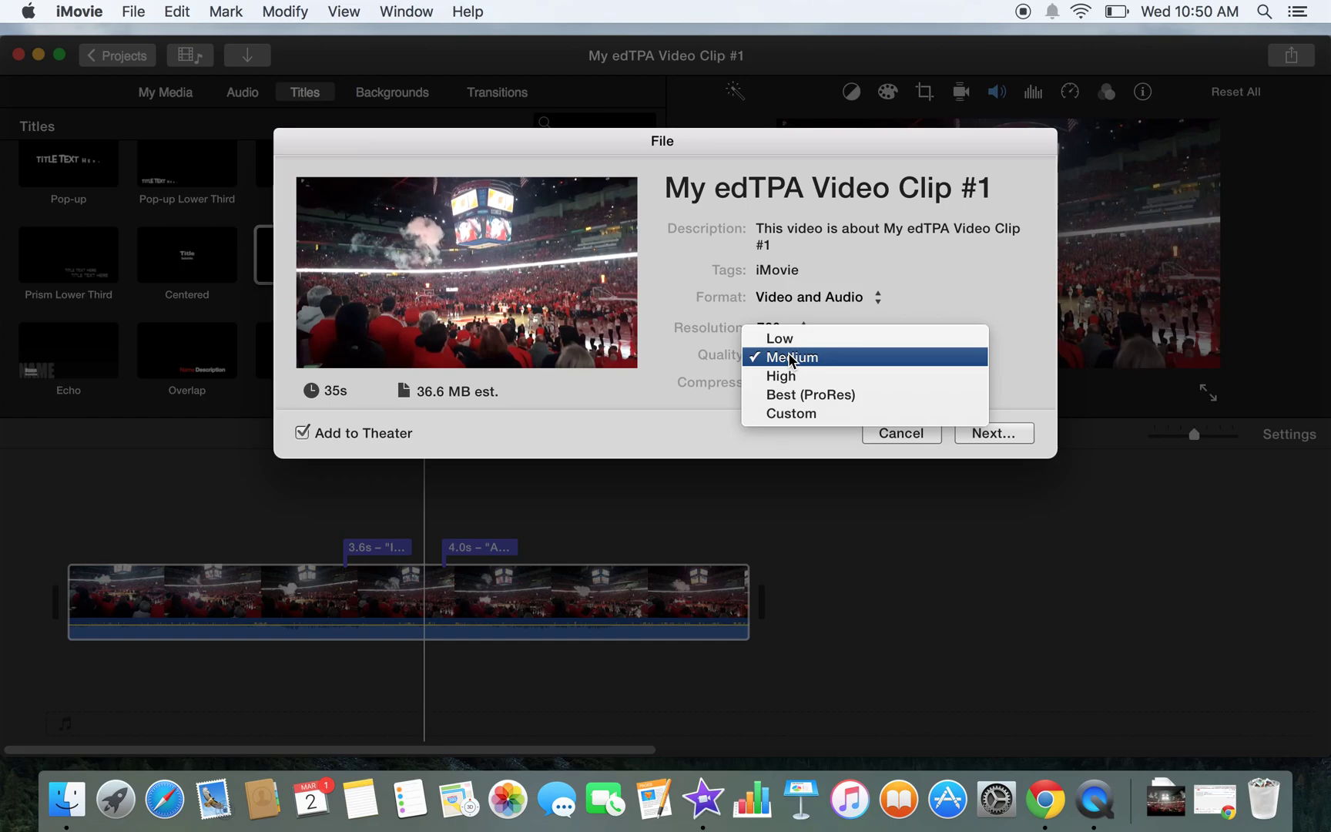
left_click(782, 340)
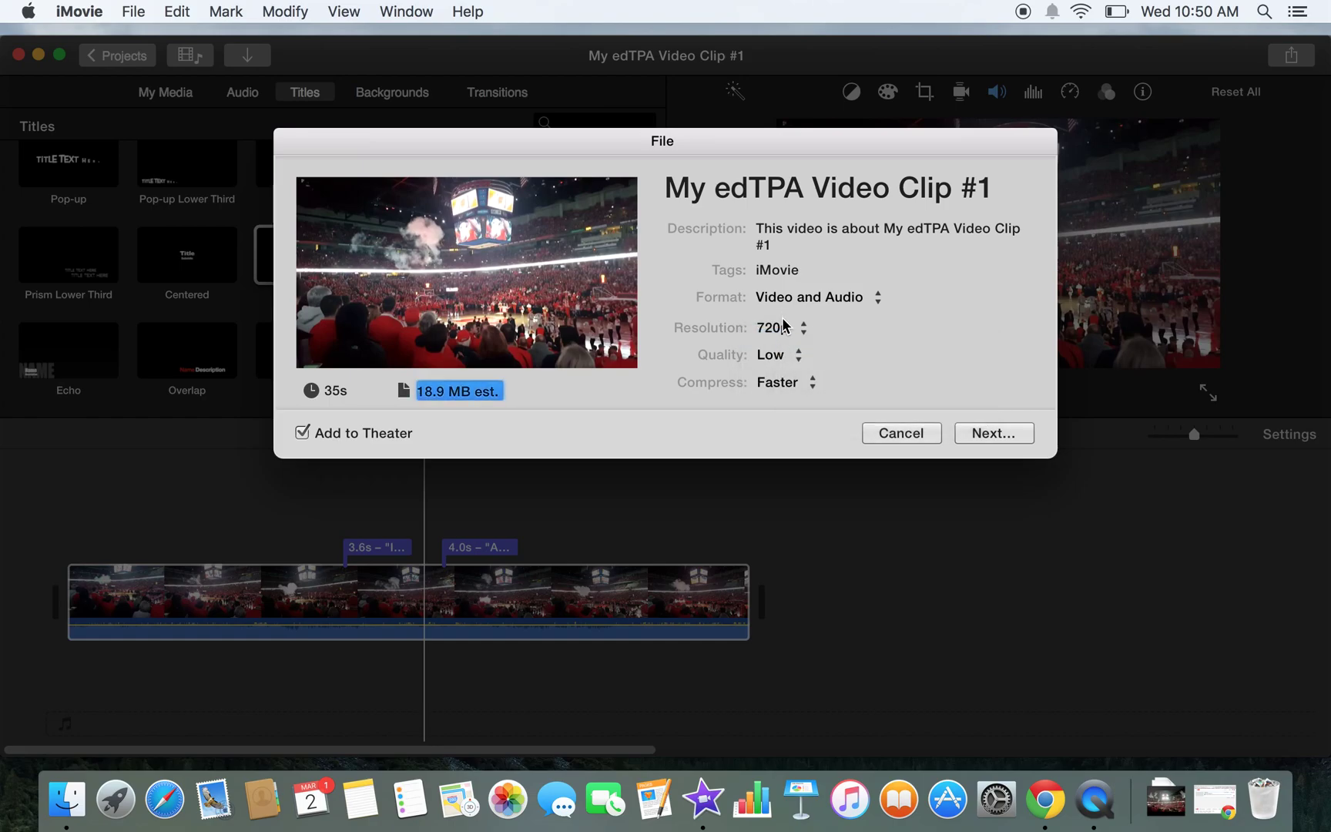
left_click(781, 330)
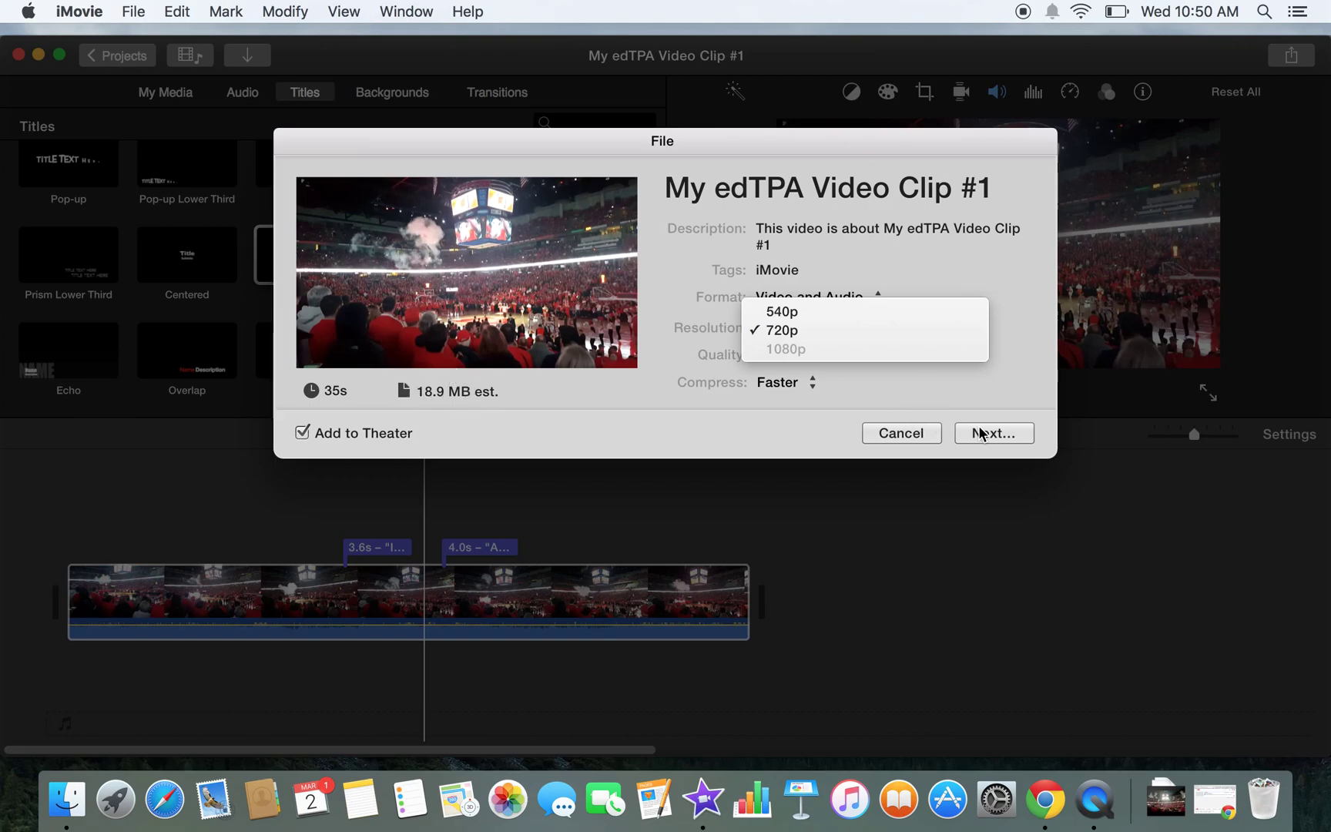
left_click(901, 435)
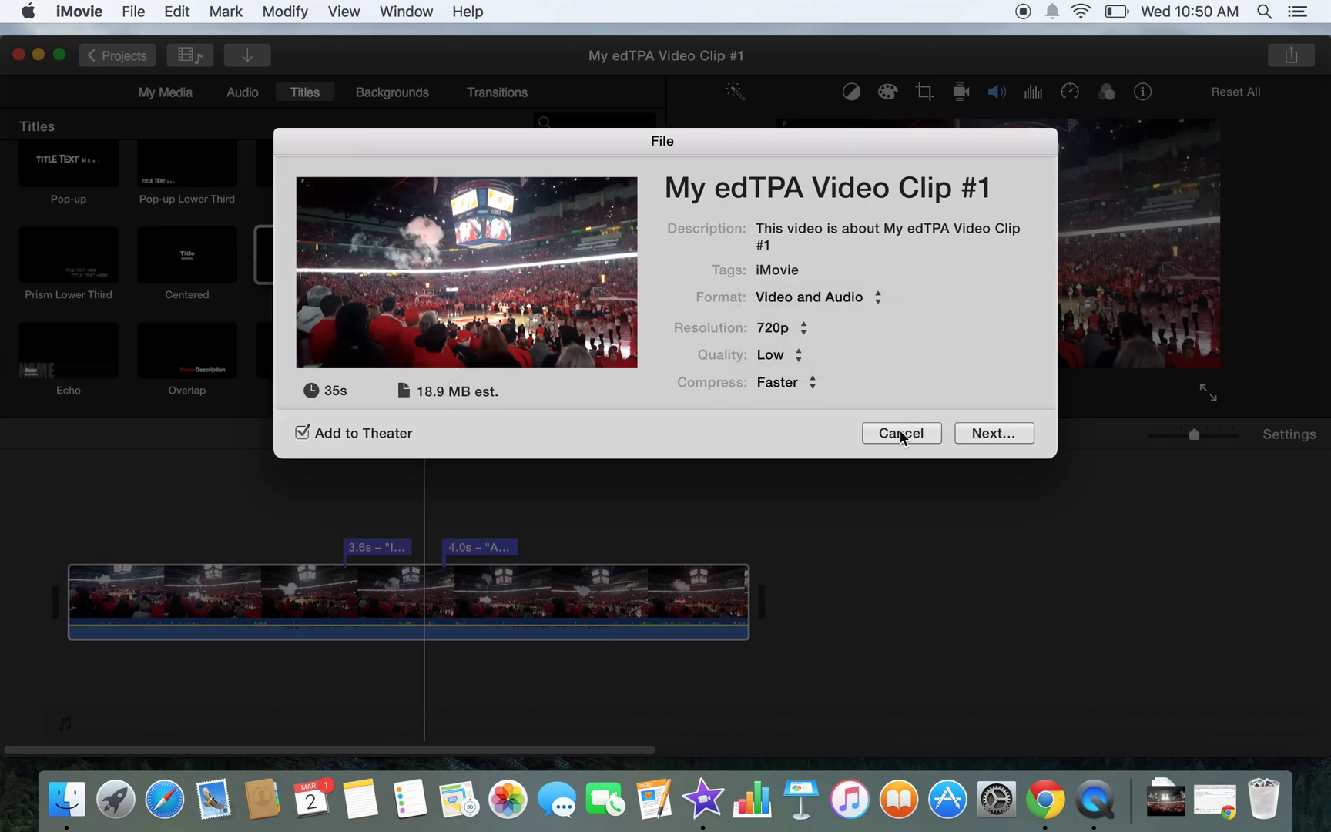